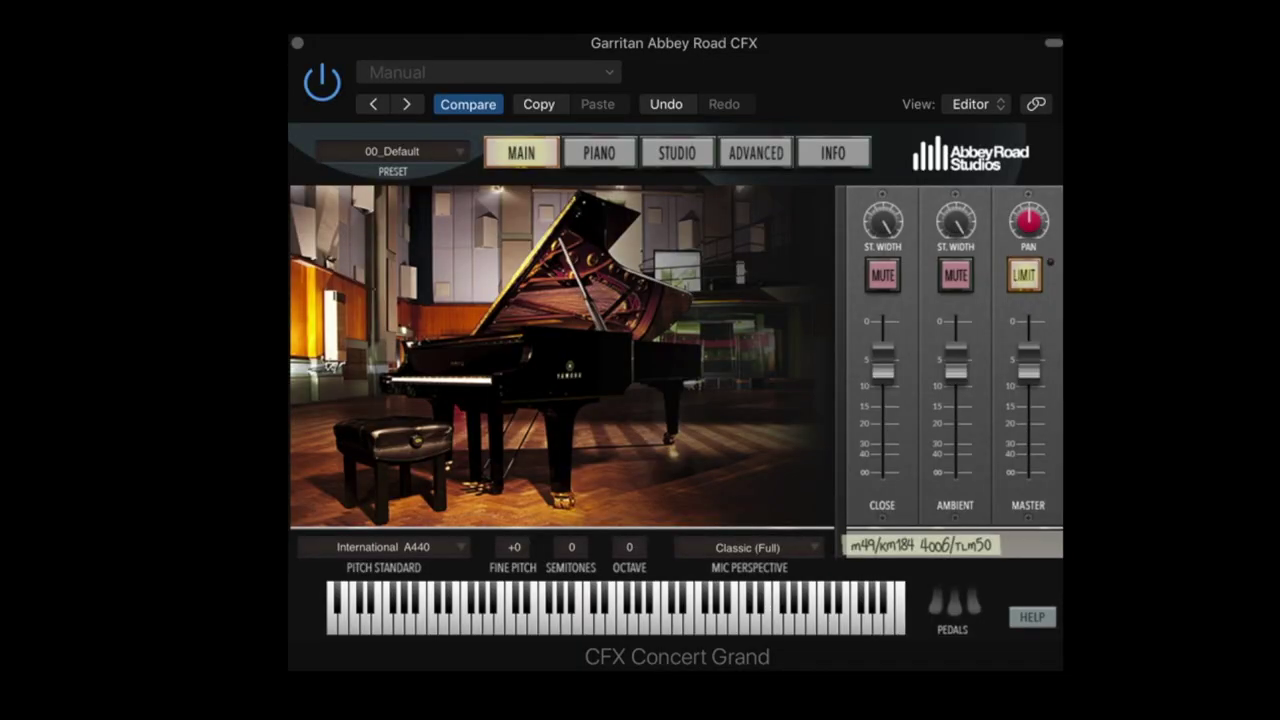
# - Browse the preset list, then close it without changing presets
pyautogui.click(456, 150)
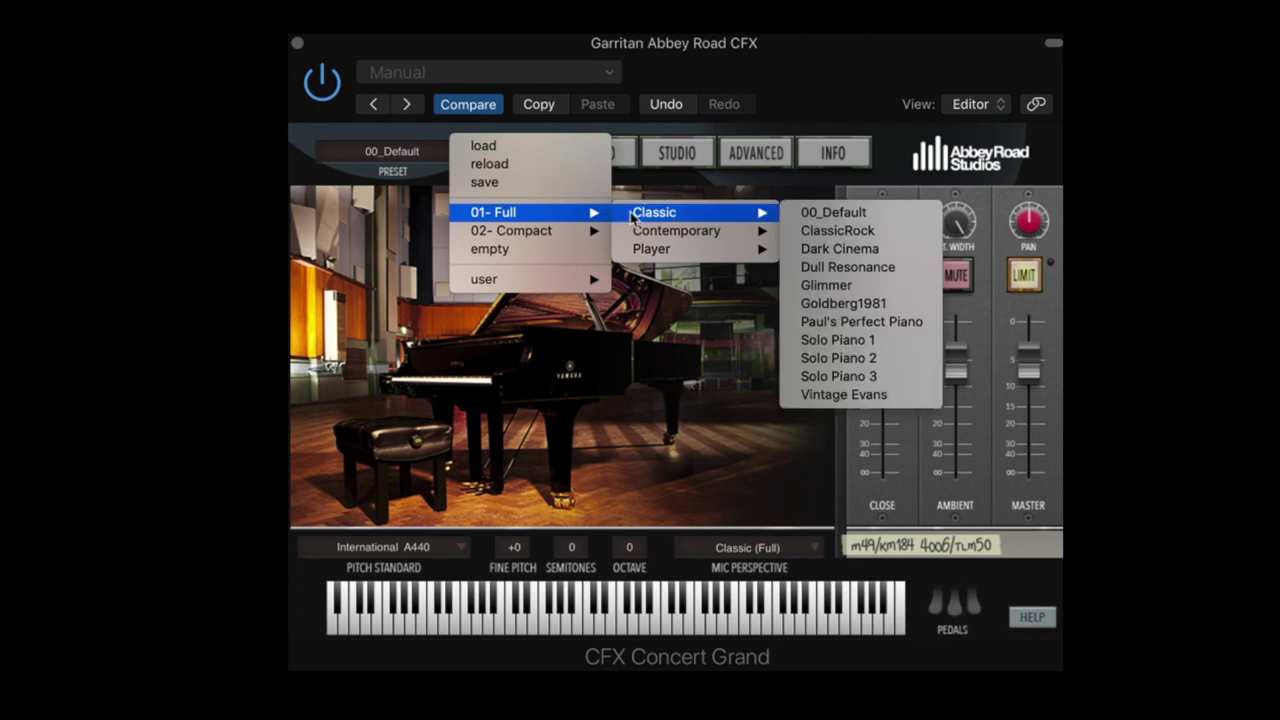
pyautogui.moveTo(651, 249)
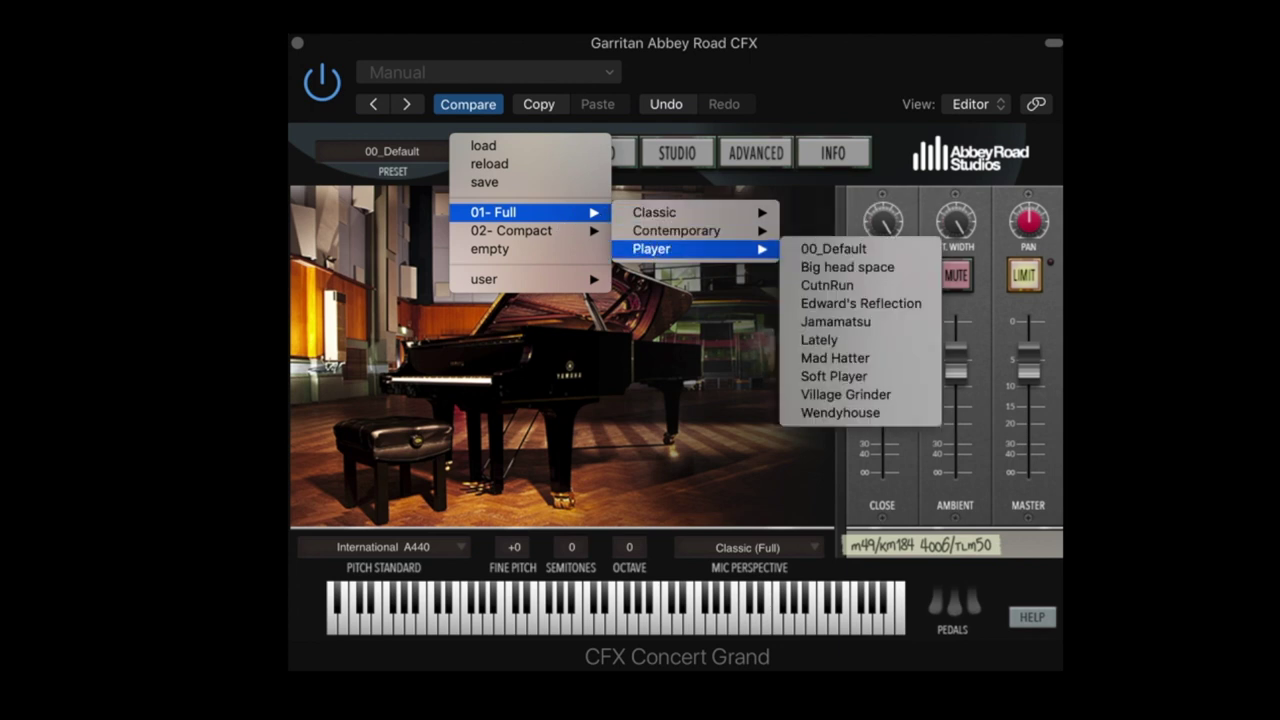
pyautogui.click(833, 249)
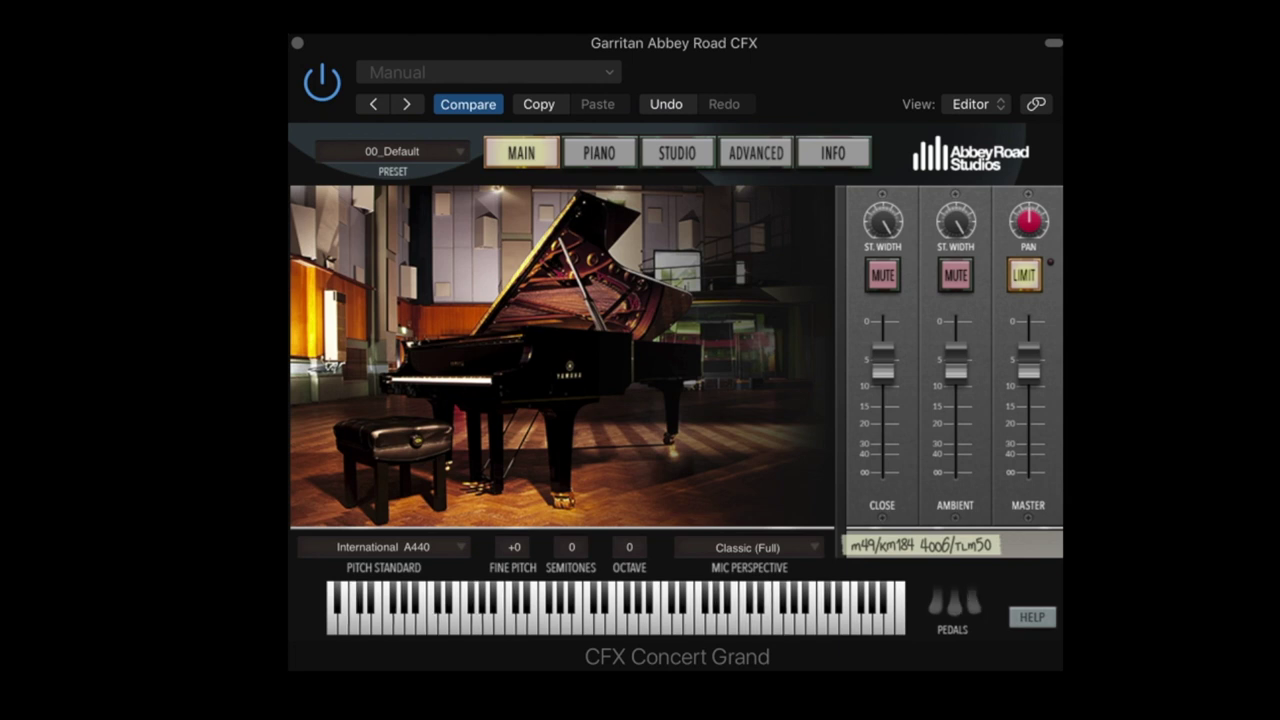
# - Load the 01- Full > Contemporary > 00_Default preset
pyautogui.click(452, 151)
pyautogui.moveTo(520, 222)
pyautogui.moveTo(728, 243)
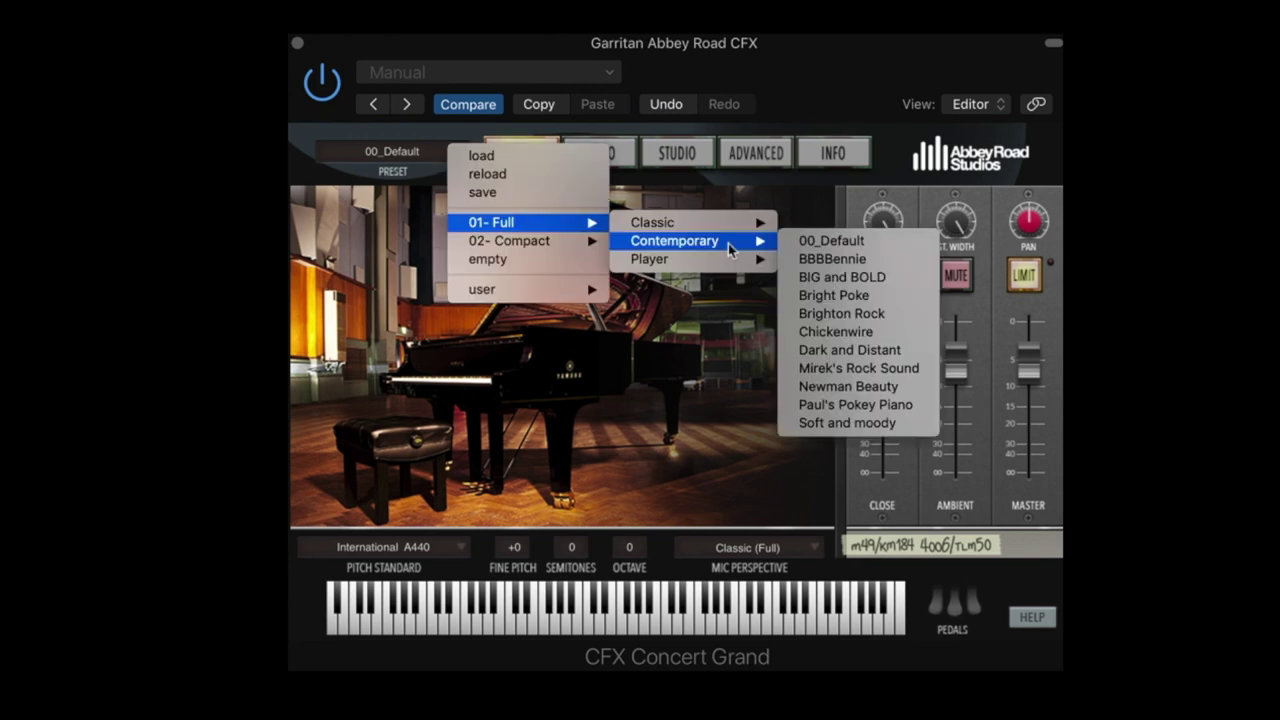
pyautogui.click(820, 241)
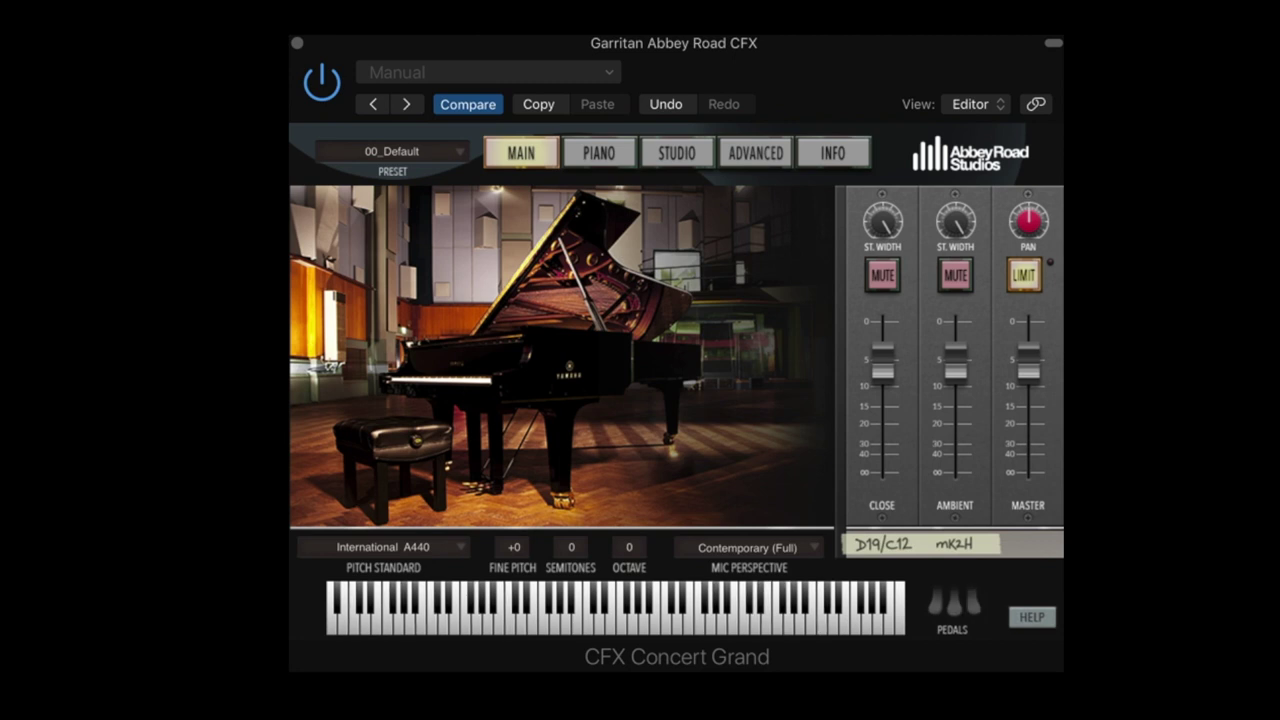
# - Load the 01- Full > Player > 00_Default preset so the mic perspective reads Player (Full)
pyautogui.click(393, 151)
pyautogui.moveTo(614, 253)
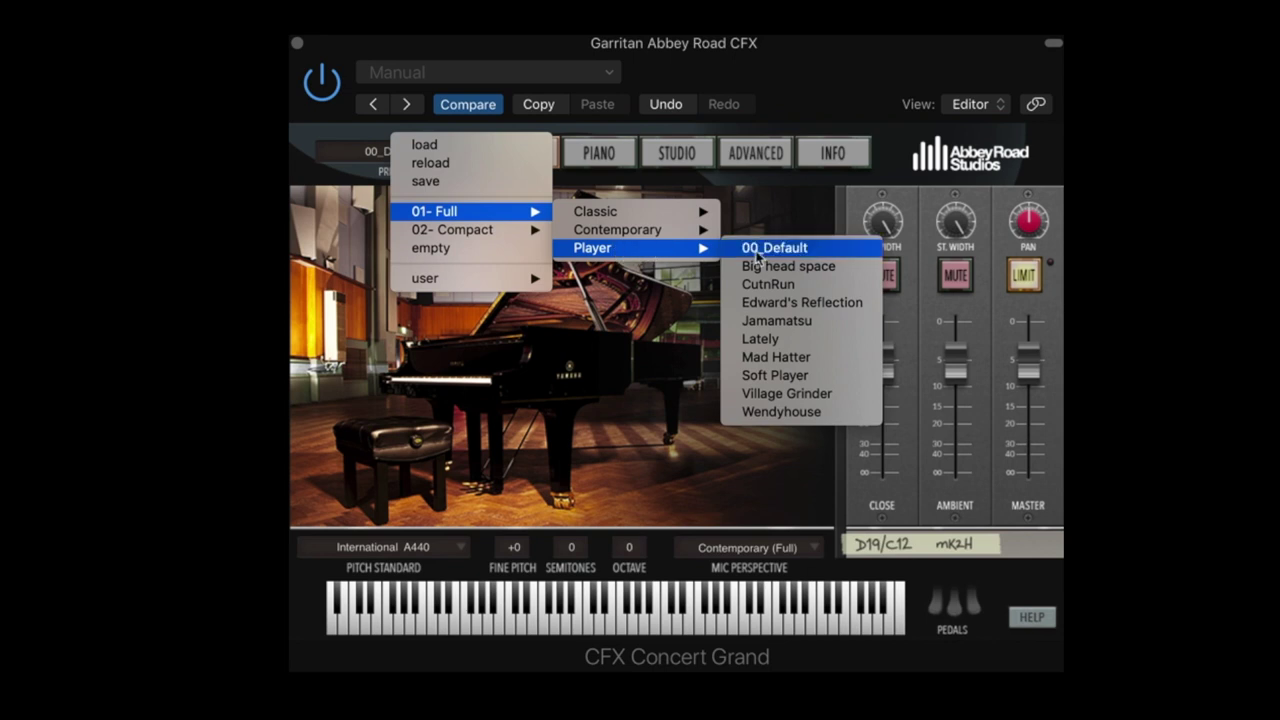
pyautogui.click(764, 250)
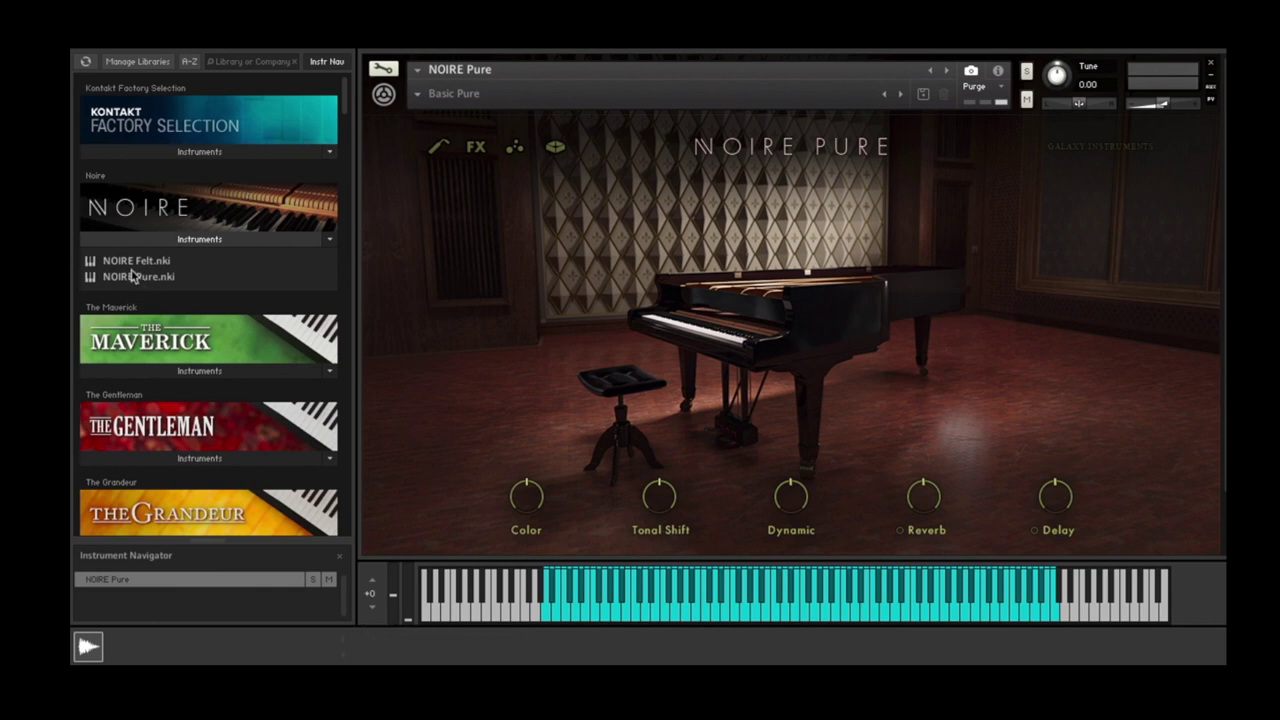
# - Drag NOIRE Felt.nki from the Noire library onto the Kontakt rack
pyautogui.moveTo(125, 270); pyautogui.dragTo(529, 331)
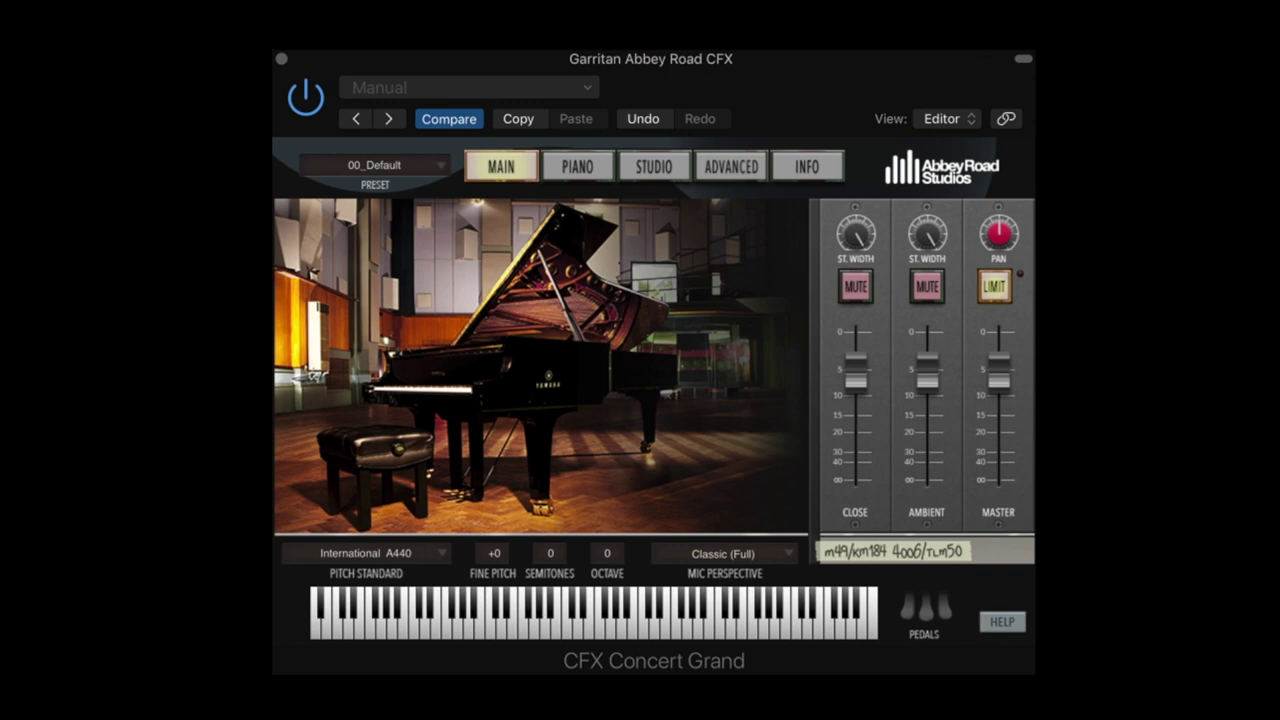
# - Adjust the Close and Ambient mic faders, bringing Close to about -5 dB
pyautogui.moveTo(858, 378)
pyautogui.mouseDown()
pyautogui.moveTo(851, 466)
pyautogui.moveTo(857, 368)
pyautogui.moveTo(931, 434)
pyautogui.moveTo(931, 357)
pyautogui.moveTo(932, 372)
pyautogui.moveTo(857, 370)
pyautogui.moveTo(857, 492)
pyautogui.moveTo(858, 368)
pyautogui.mouseUp()
pyautogui.click(925, 378)
pyautogui.moveTo(927, 368)
pyautogui.mouseDown()
pyautogui.moveTo(923, 534)
pyautogui.moveTo(926, 372)
pyautogui.mouseUp()
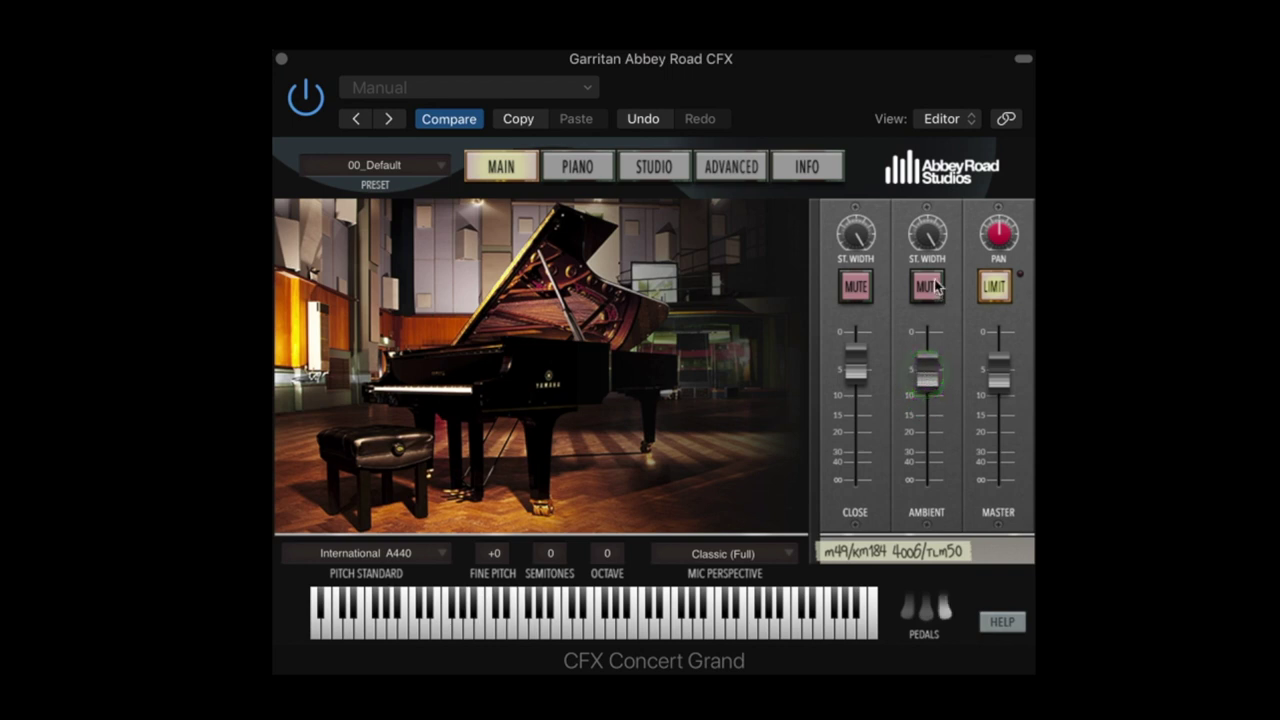
pyautogui.moveTo(929, 234); pyautogui.dragTo(886, 478)
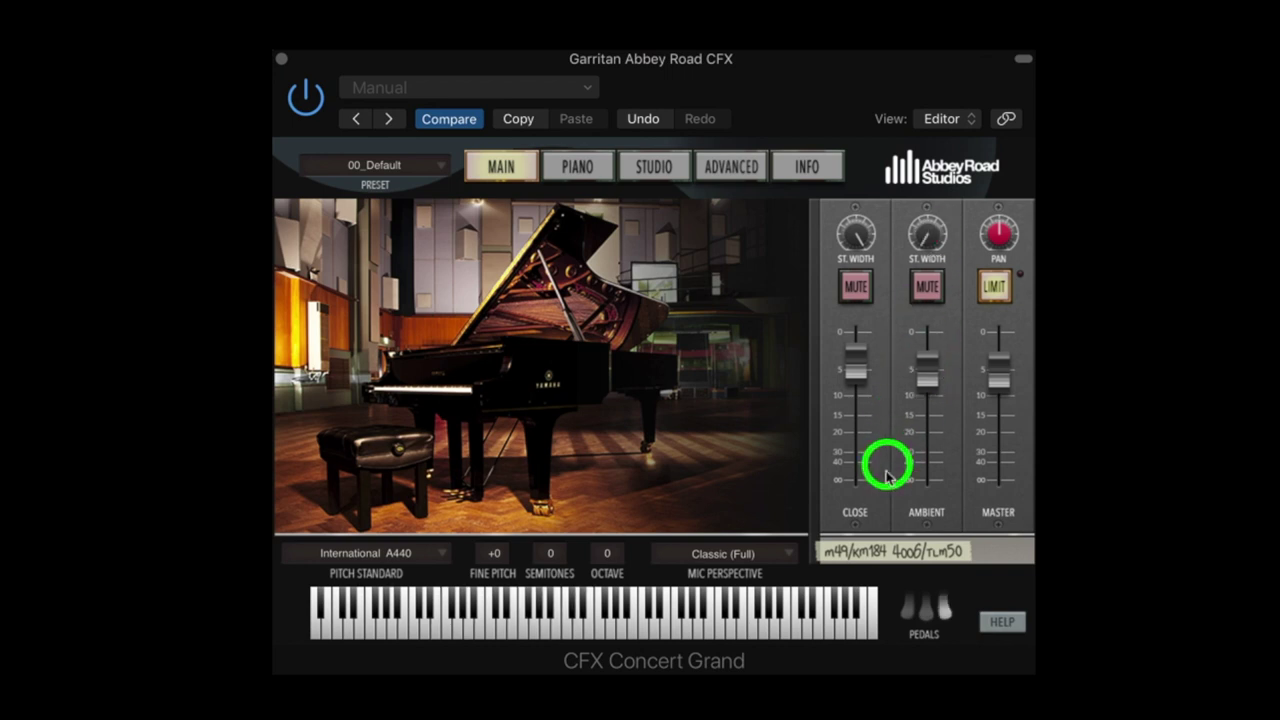
# - Mute and unmute the Close and Ambient mics, restore levels, and switch to the Piano page
pyautogui.click(855, 286)
pyautogui.click(928, 238)
pyautogui.moveTo(928, 240); pyautogui.dragTo(918, 50)
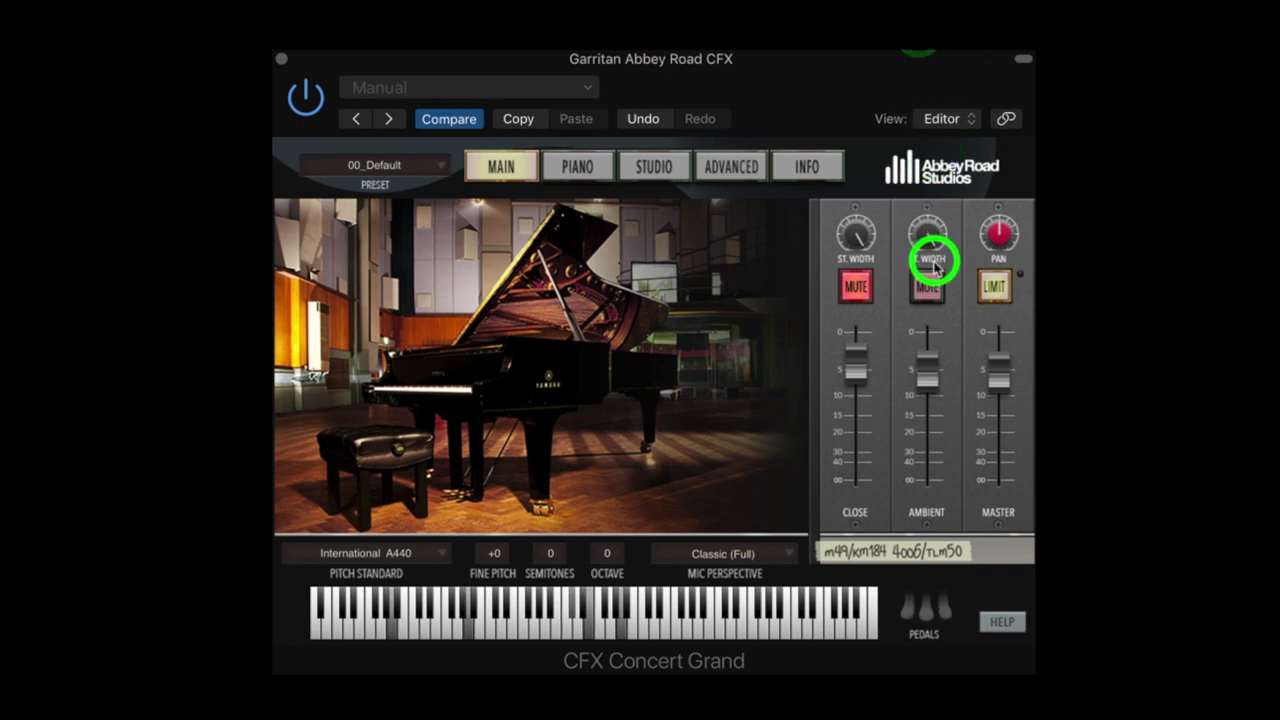
pyautogui.click(927, 286)
pyautogui.click(856, 286)
pyautogui.moveTo(858, 256); pyautogui.dragTo(830, 165)
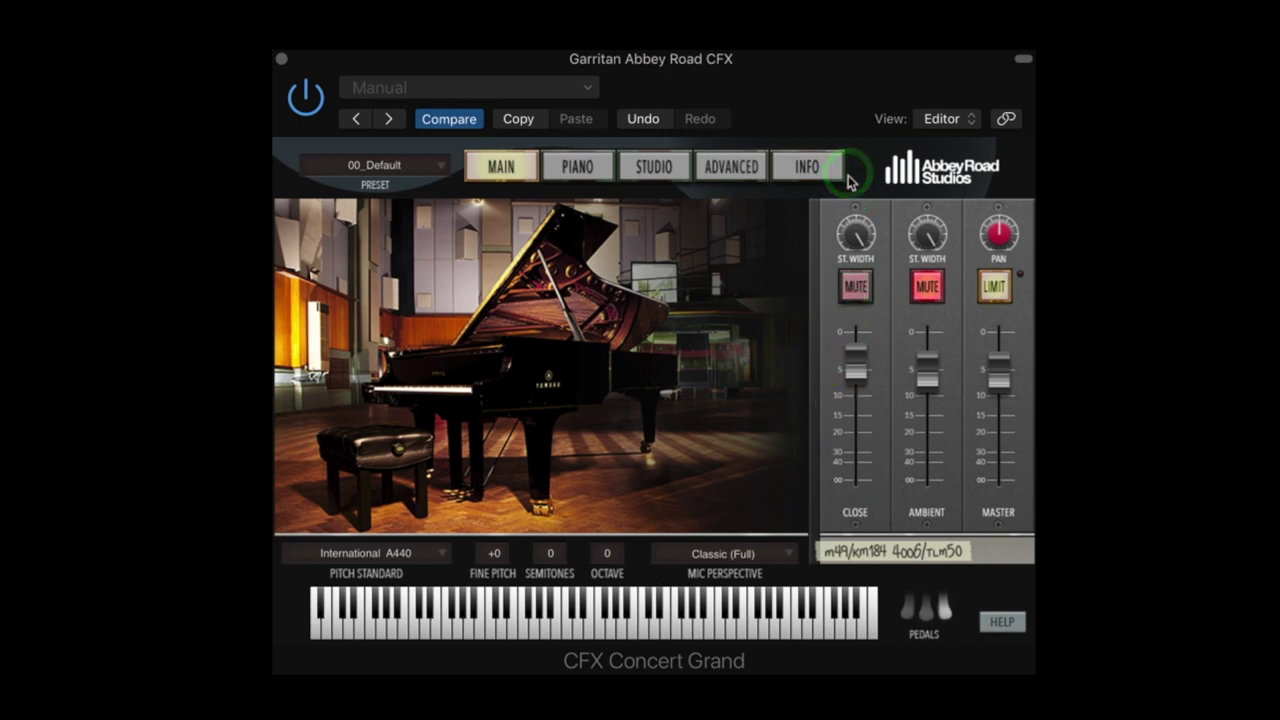
pyautogui.click(852, 292)
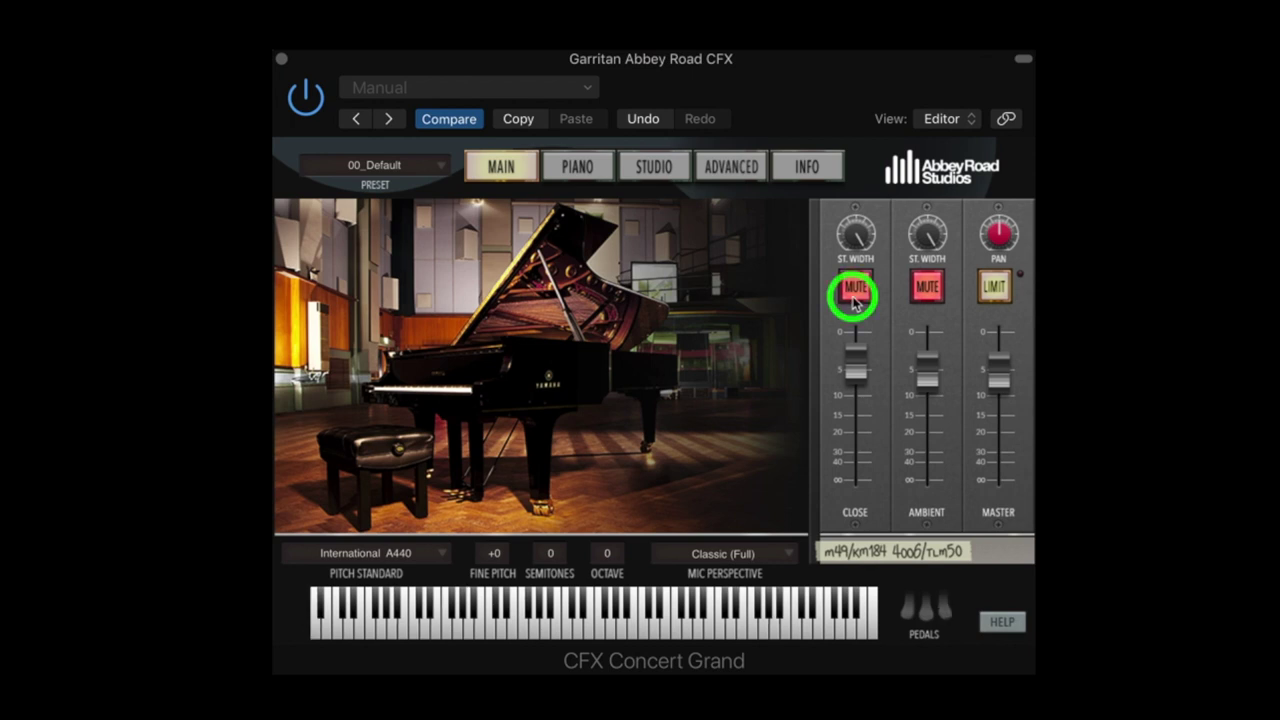
pyautogui.click(854, 371)
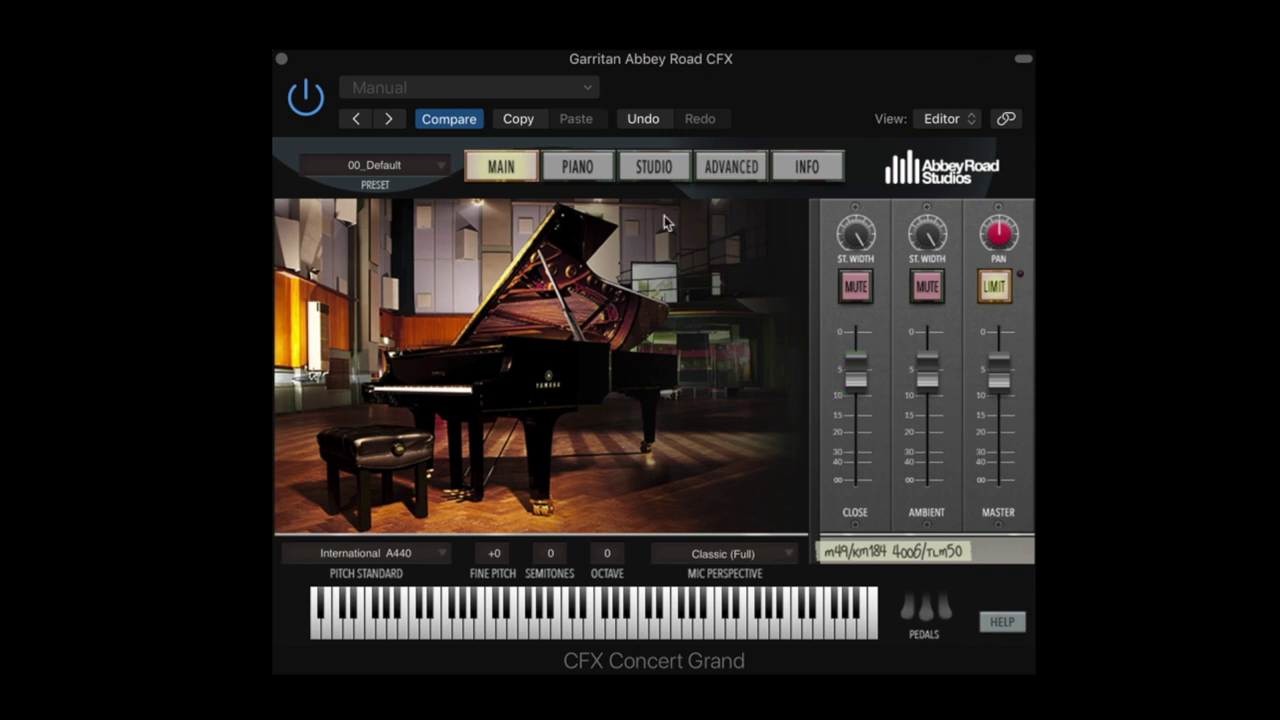
pyautogui.click(594, 176)
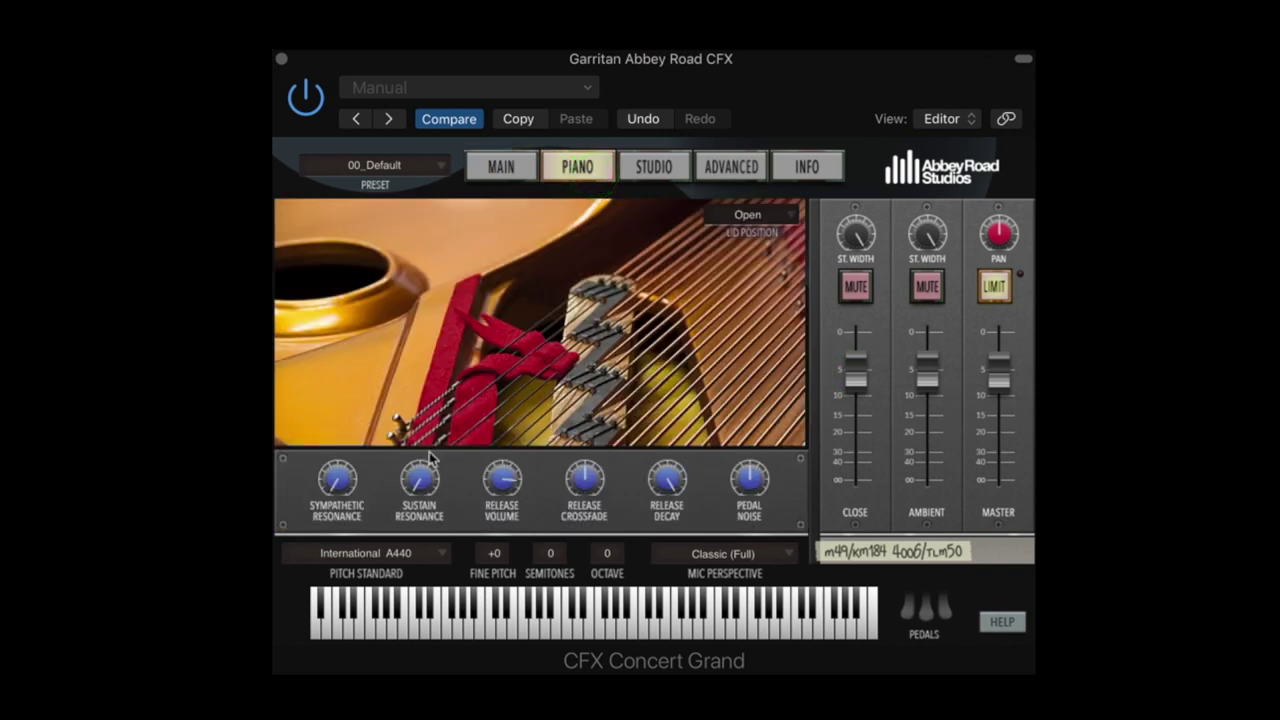
# - Leave the lid position on Open and switch to the Studio page
pyautogui.click(789, 222)
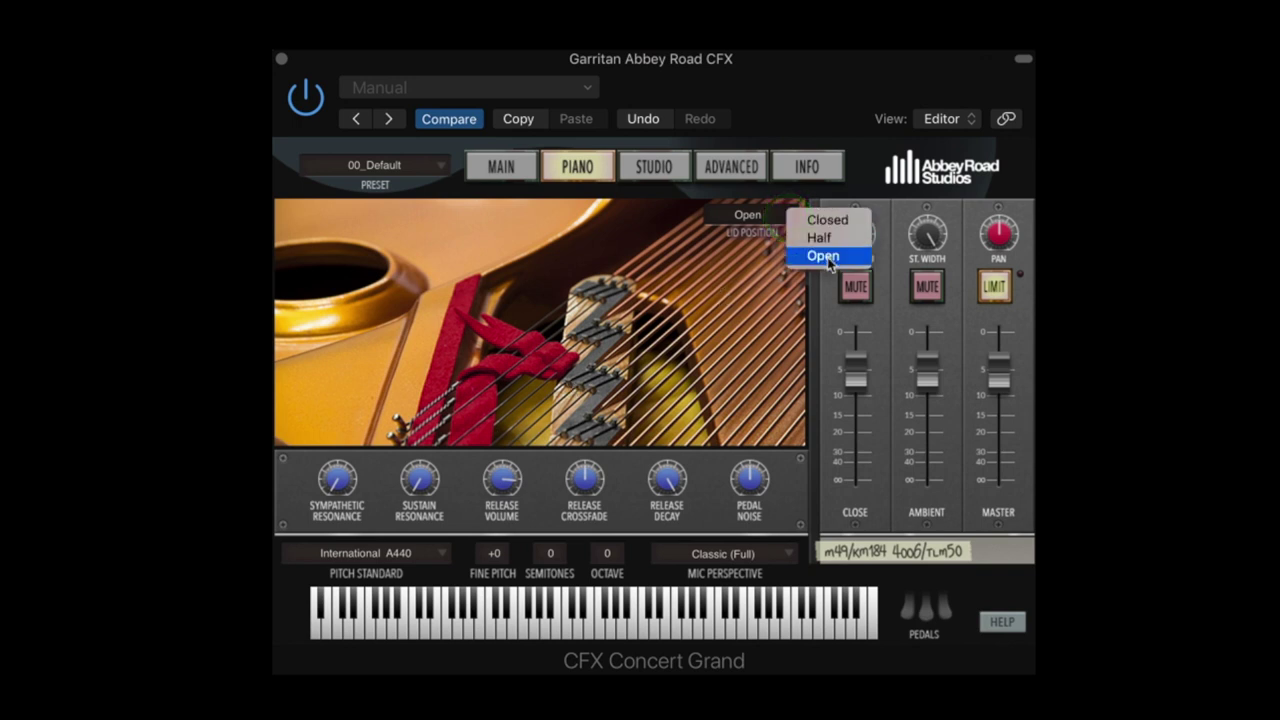
pyautogui.click(678, 296)
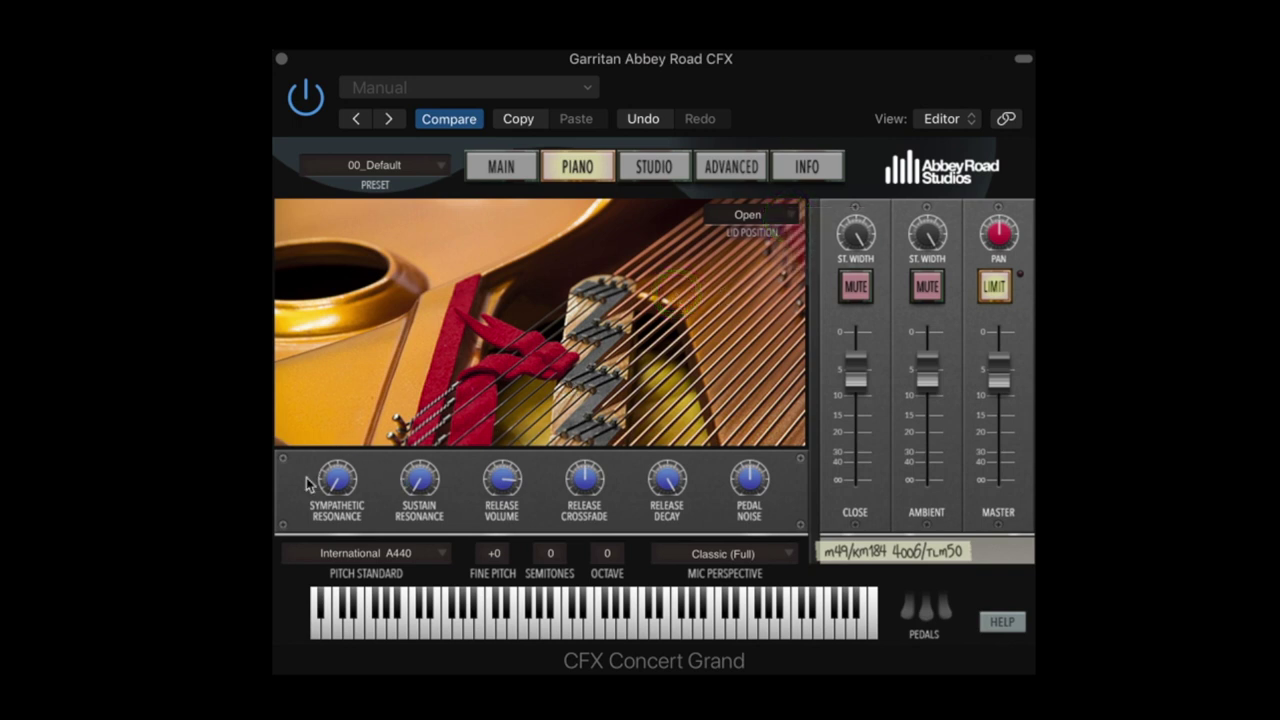
pyautogui.click(667, 166)
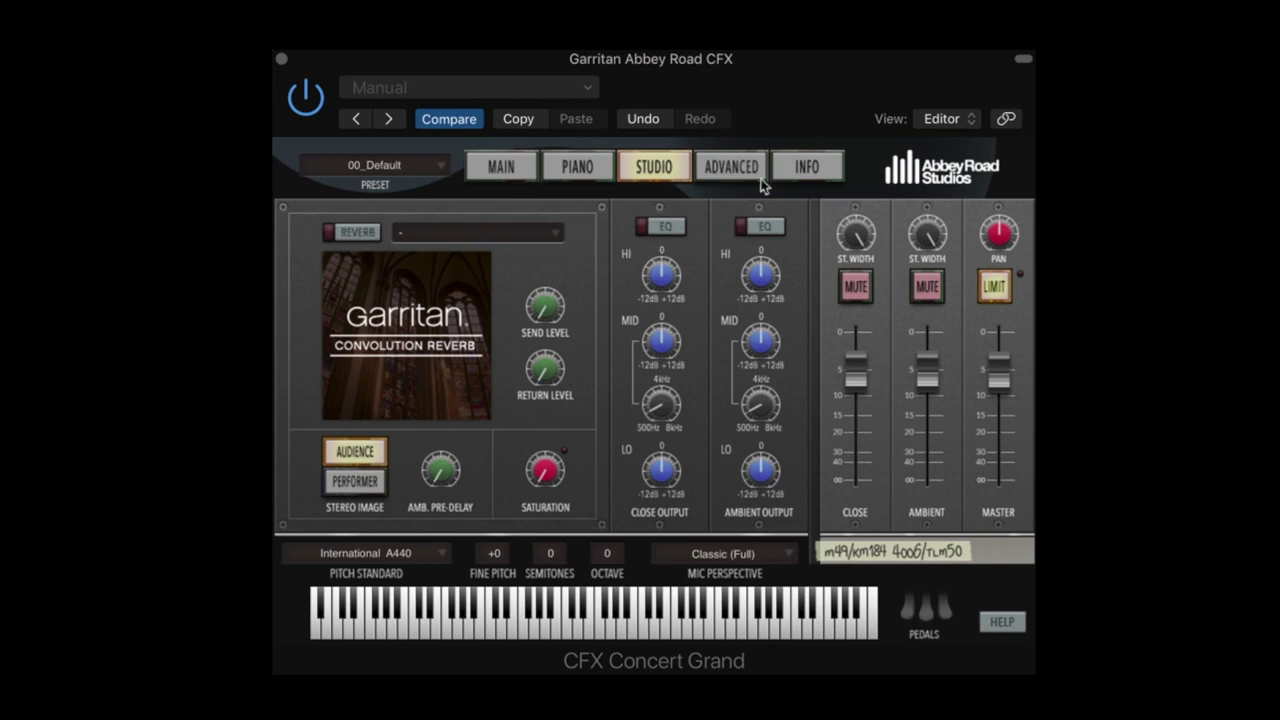
# - Turn on Dark Pad convolution reverb and tweak send, return, pre-delay and saturation
pyautogui.click(360, 233)
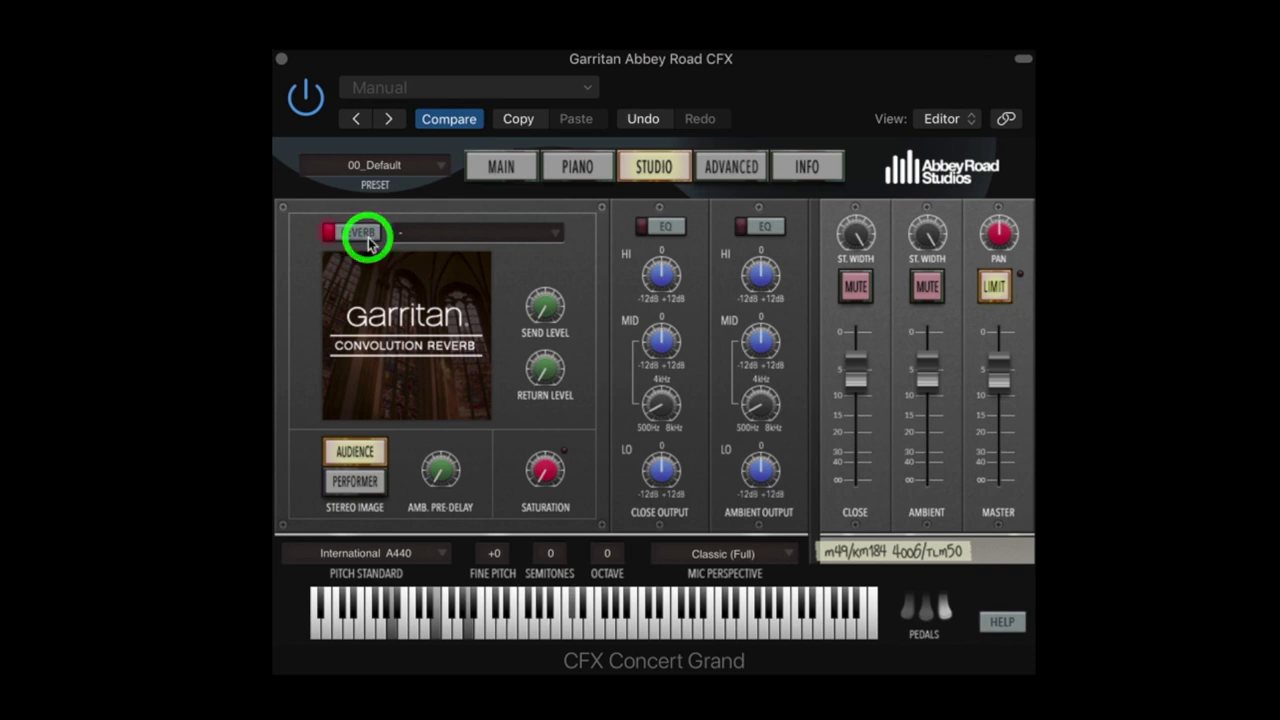
pyautogui.click(455, 235)
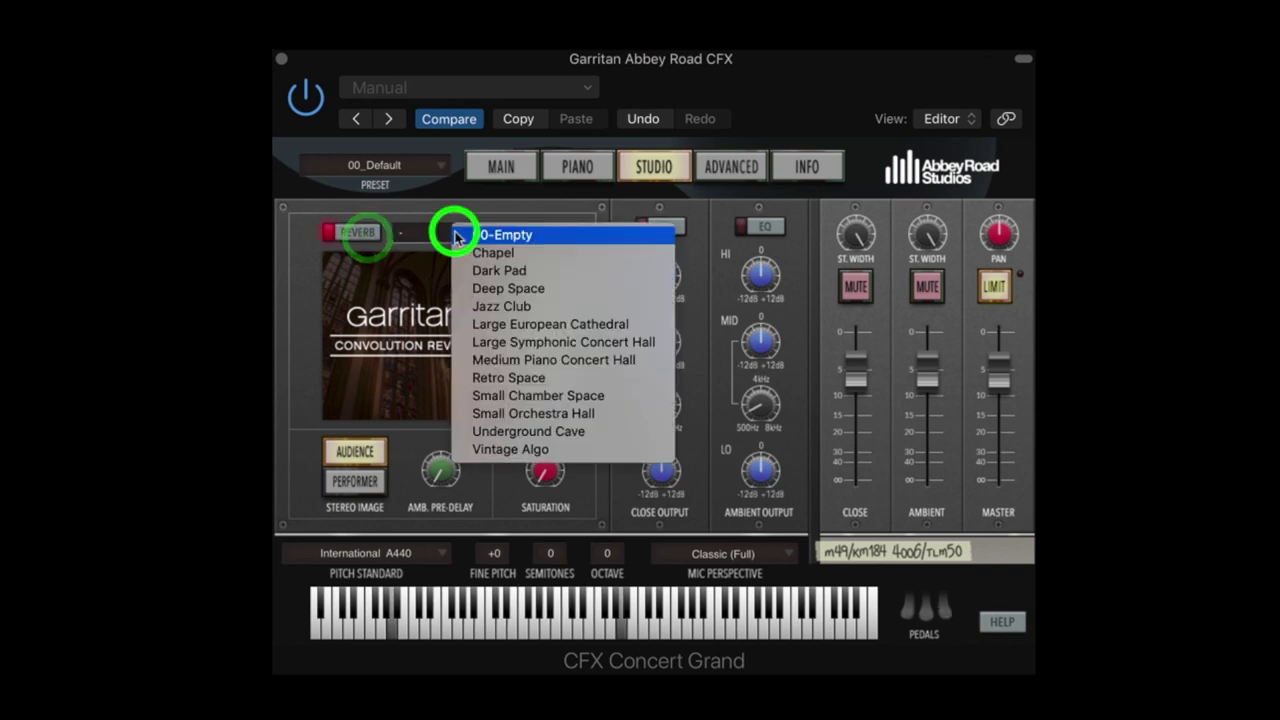
pyautogui.click(525, 274)
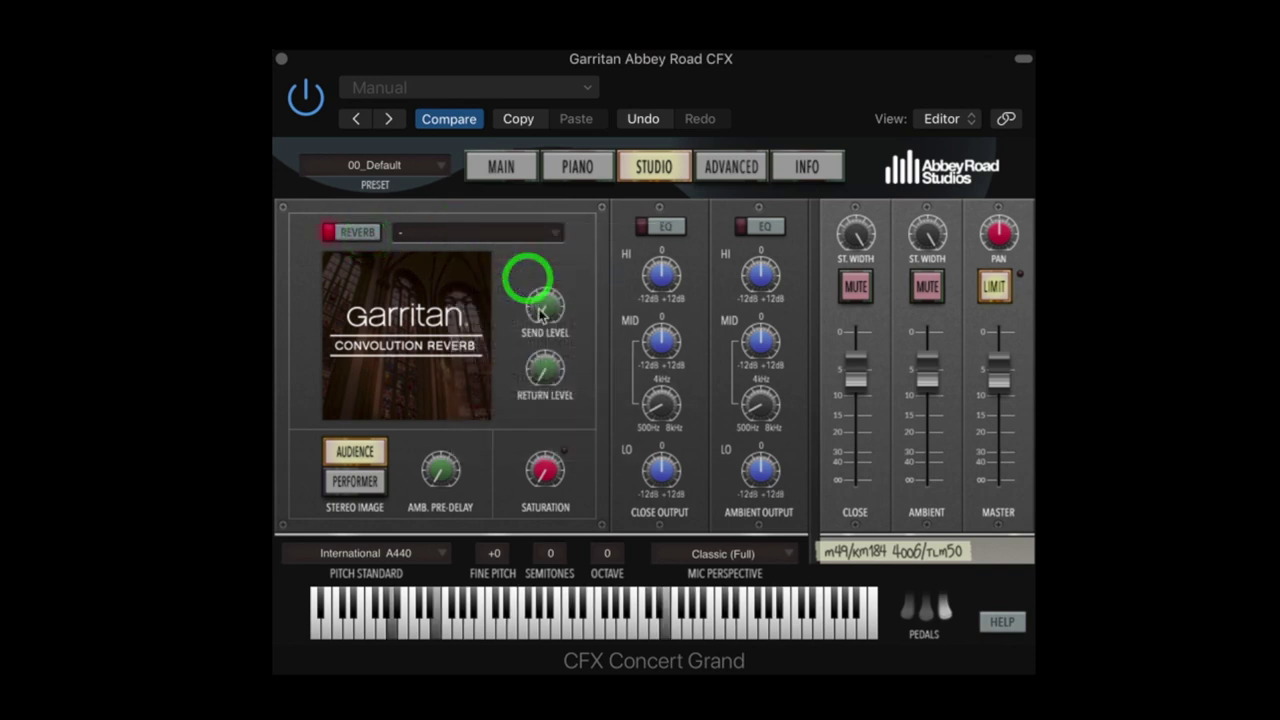
pyautogui.moveTo(543, 362); pyautogui.dragTo(543, 315)
pyautogui.moveTo(543, 469); pyautogui.dragTo(542, 436)
pyautogui.moveTo(440, 466); pyautogui.dragTo(443, 434)
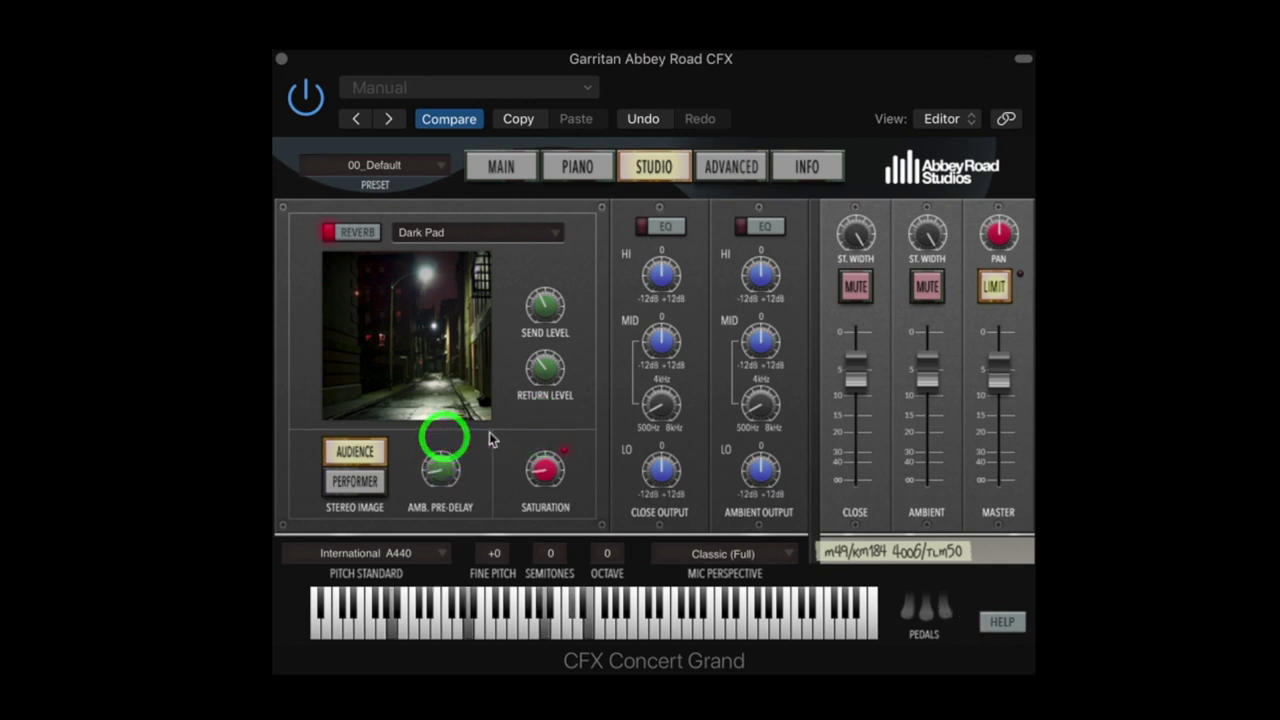
pyautogui.moveTo(543, 377); pyautogui.dragTo(530, 405)
pyautogui.moveTo(543, 300); pyautogui.dragTo(543, 341)
# - Switch the reverb off keeping Dark Pad, enable the Close EQ, and open the Advanced page
pyautogui.click(362, 232)
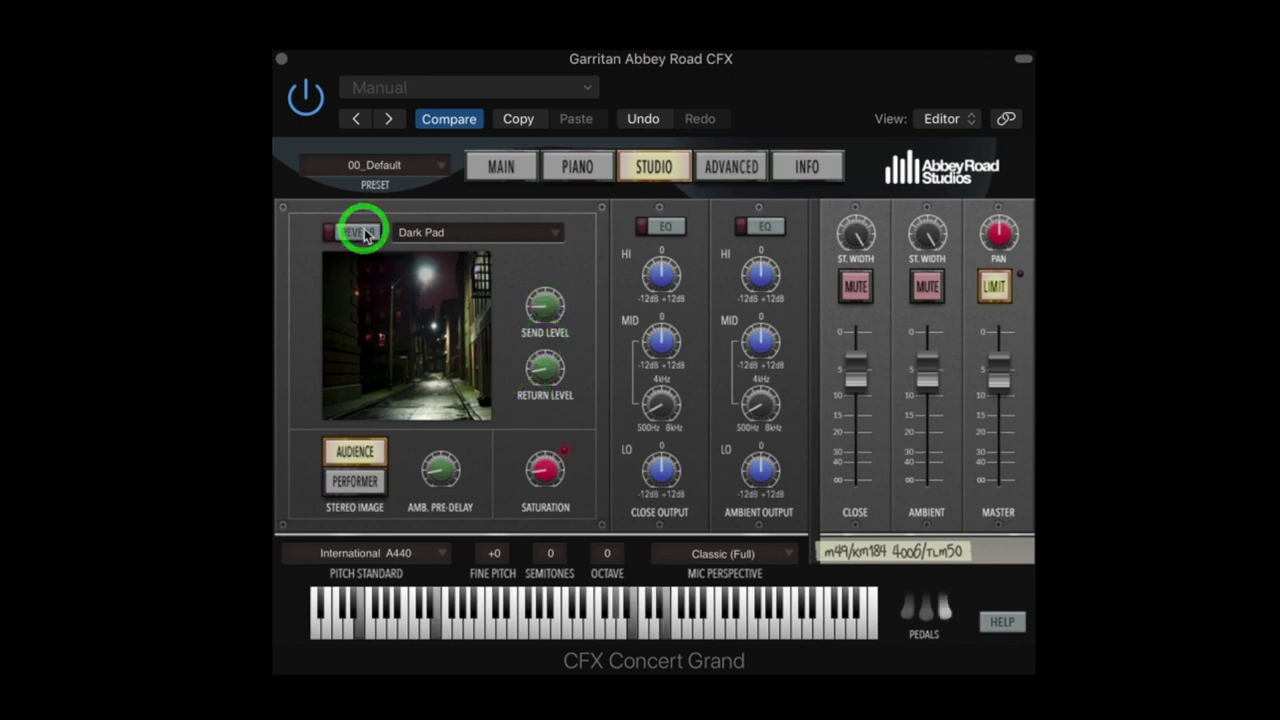
pyautogui.click(490, 240)
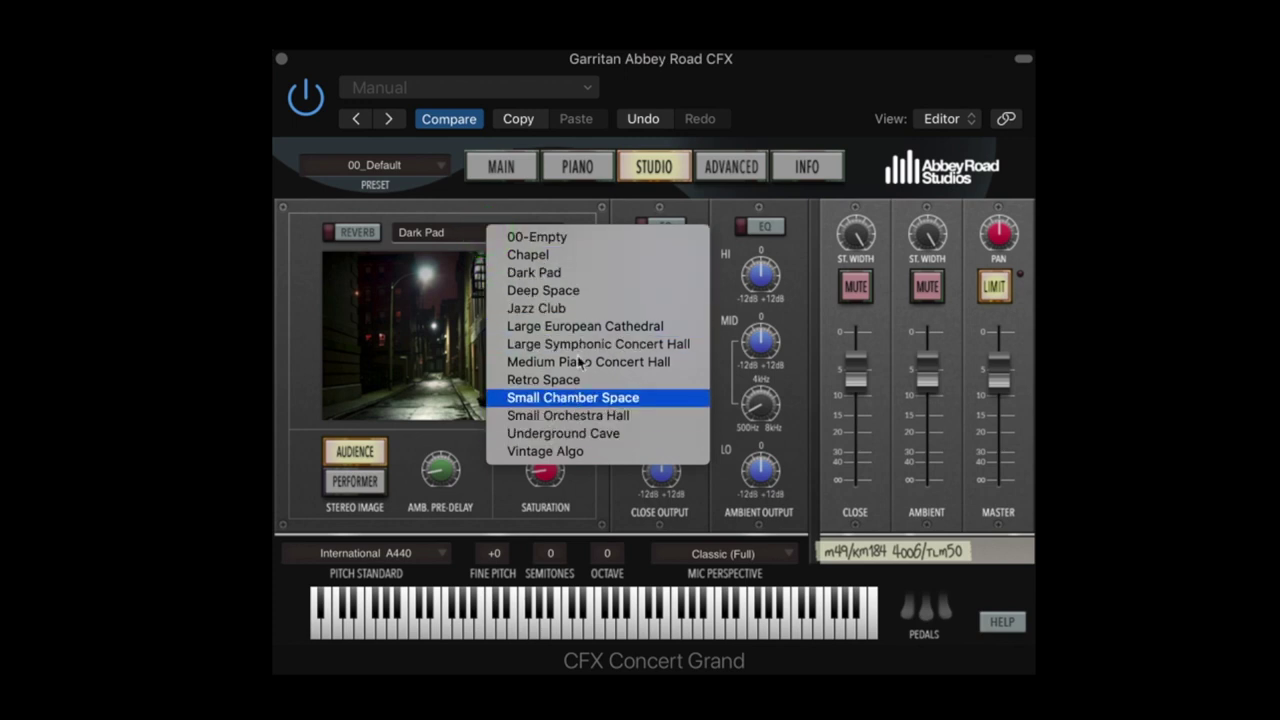
pyautogui.click(598, 207)
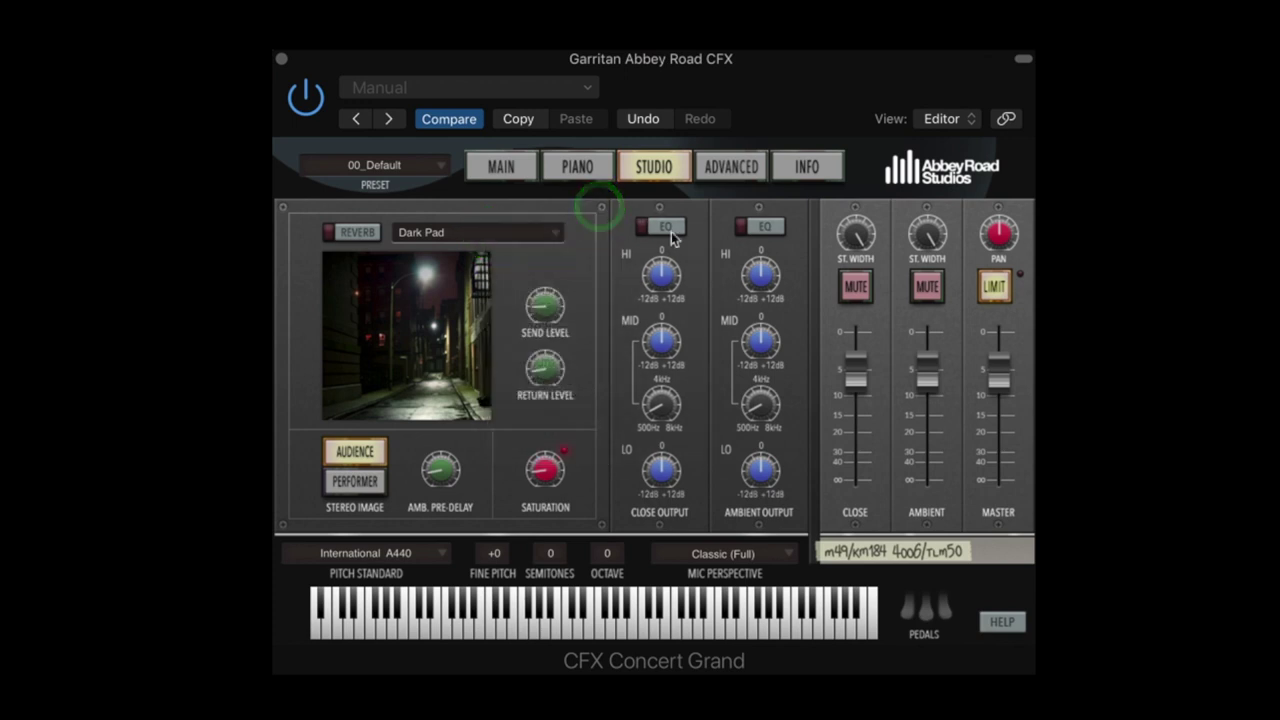
pyautogui.click(670, 229)
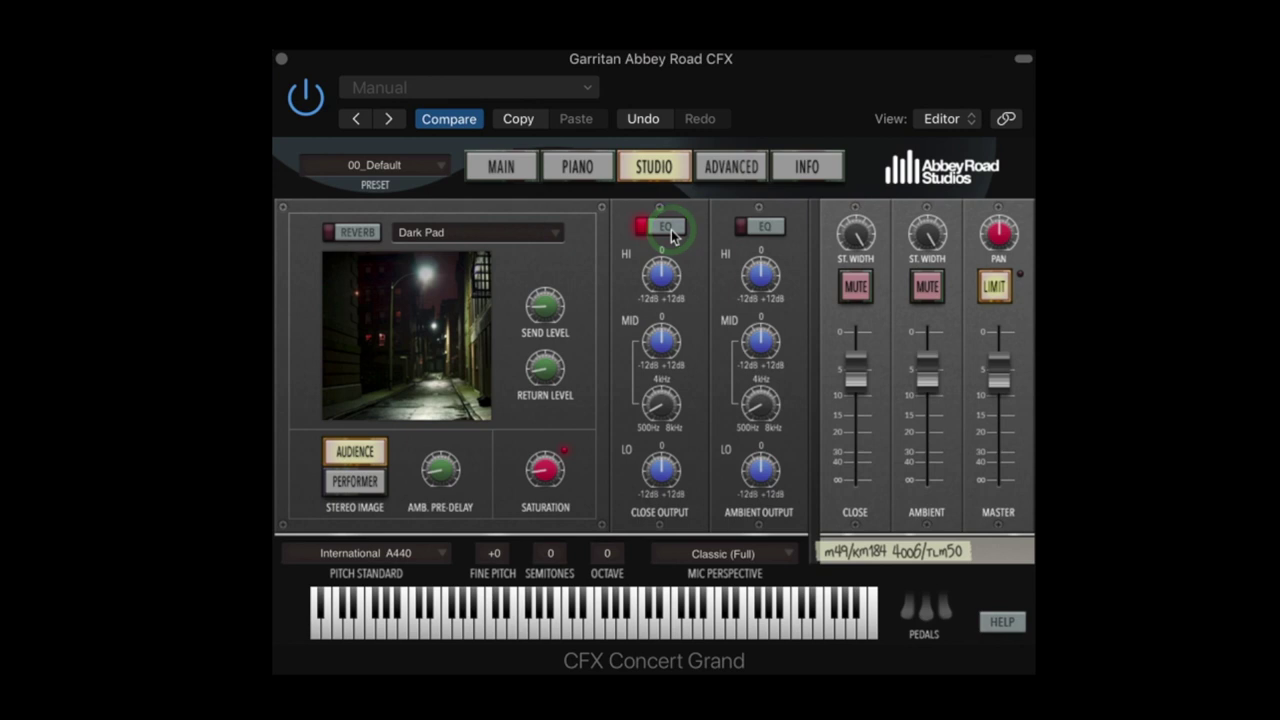
pyautogui.click(670, 229)
pyautogui.click(745, 170)
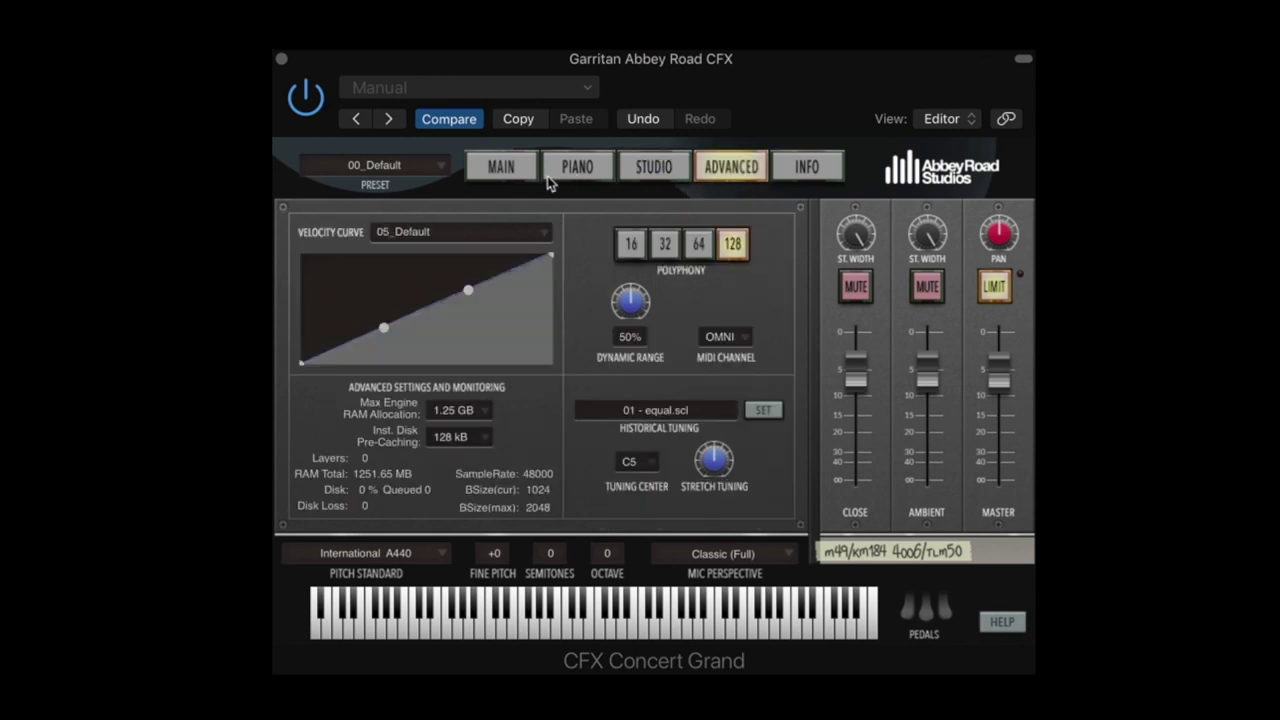
# - Return to the Piano page showing lid position and resonance controls
pyautogui.click(594, 168)
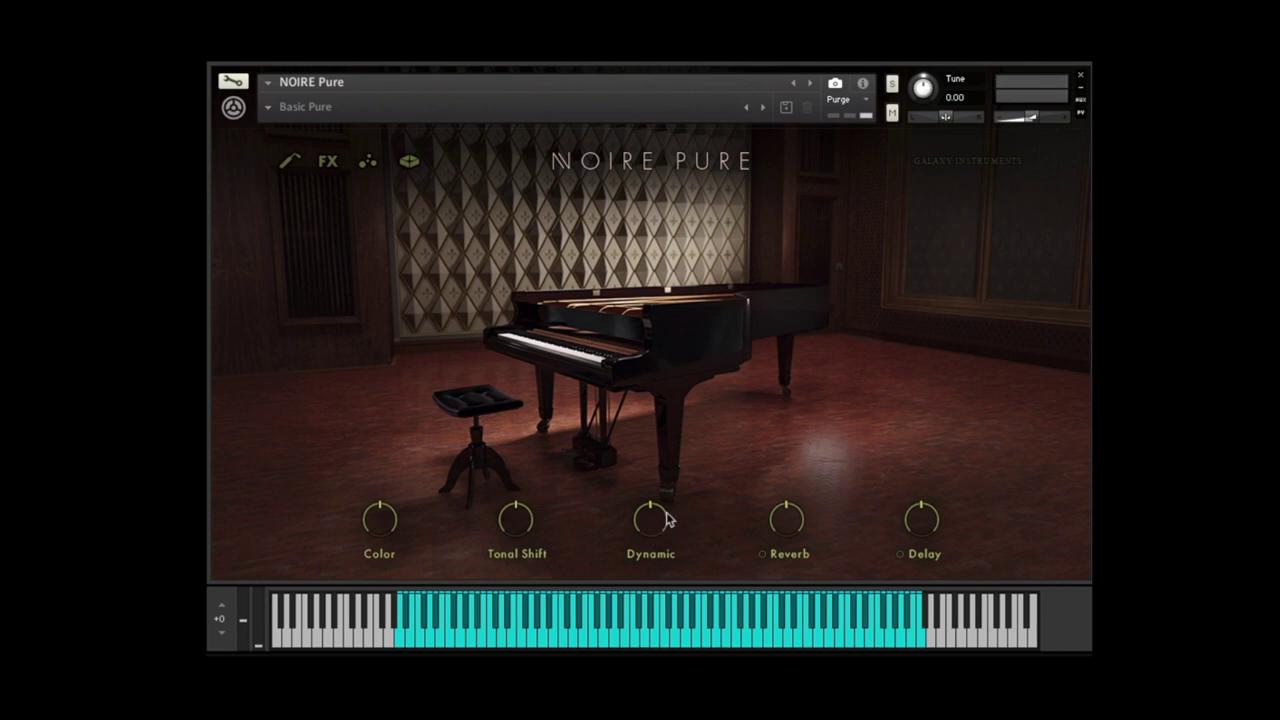
# - Sweep Tonal Shift up and back and set Noire's Color to 64%
pyautogui.moveTo(381, 526); pyautogui.dragTo(378, 496)
pyautogui.moveTo(515, 516)
pyautogui.mouseDown()
pyautogui.moveTo(523, 446)
pyautogui.moveTo(509, 560)
pyautogui.moveTo(505, 518)
pyautogui.mouseUp()
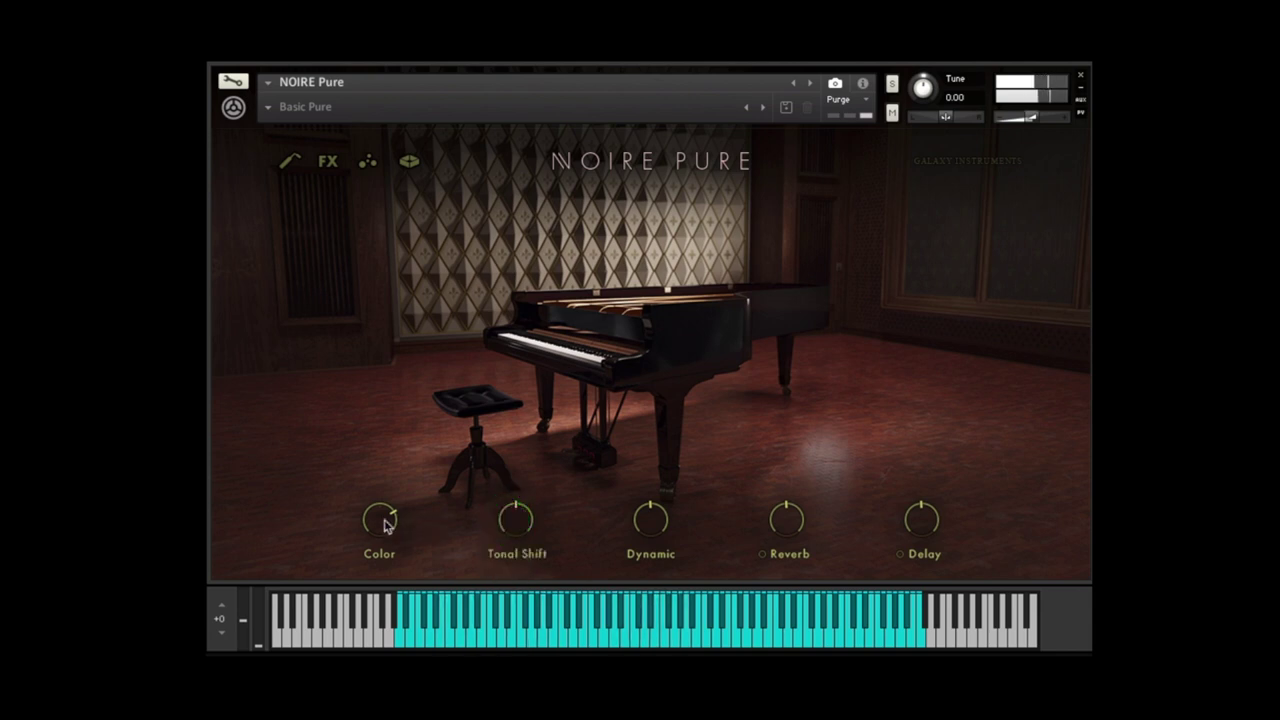
pyautogui.moveTo(386, 520)
pyautogui.mouseDown()
pyautogui.moveTo(391, 466)
pyautogui.moveTo(386, 529)
pyautogui.mouseUp()
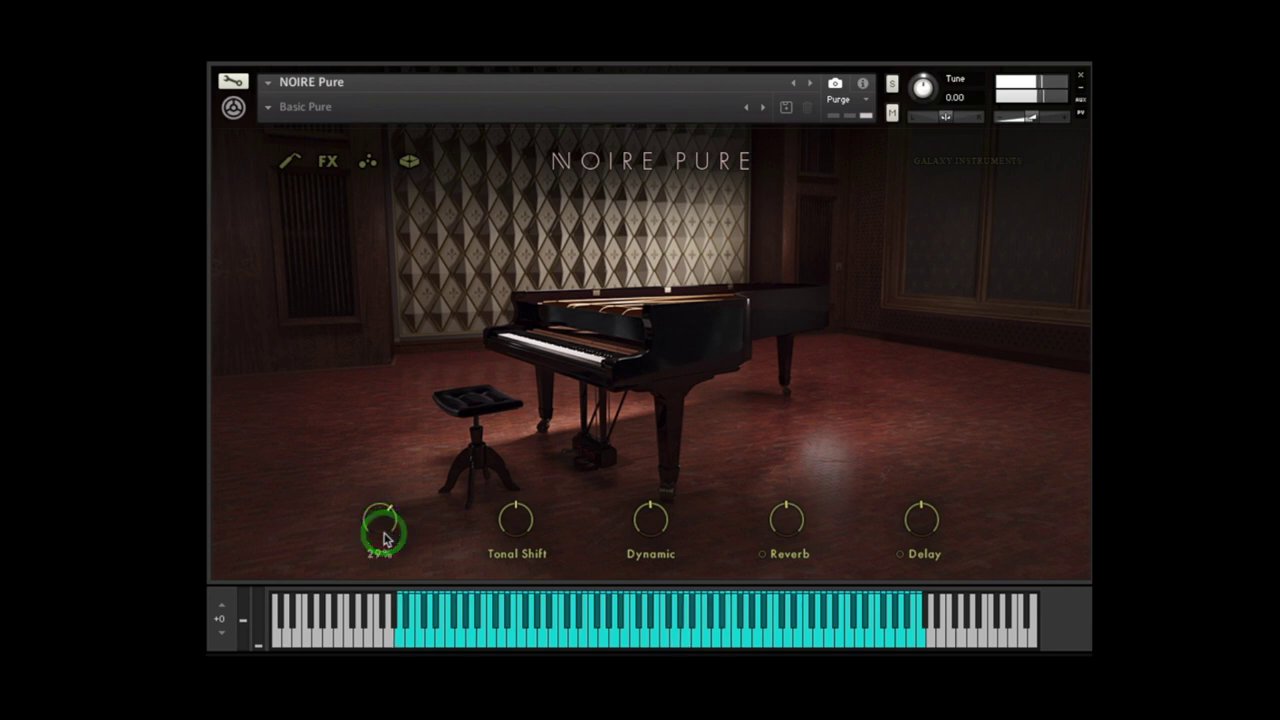
# - Try Reverb at about -6.9 dB and Delay at -6.8 dB, then switch both off
pyautogui.click(763, 555)
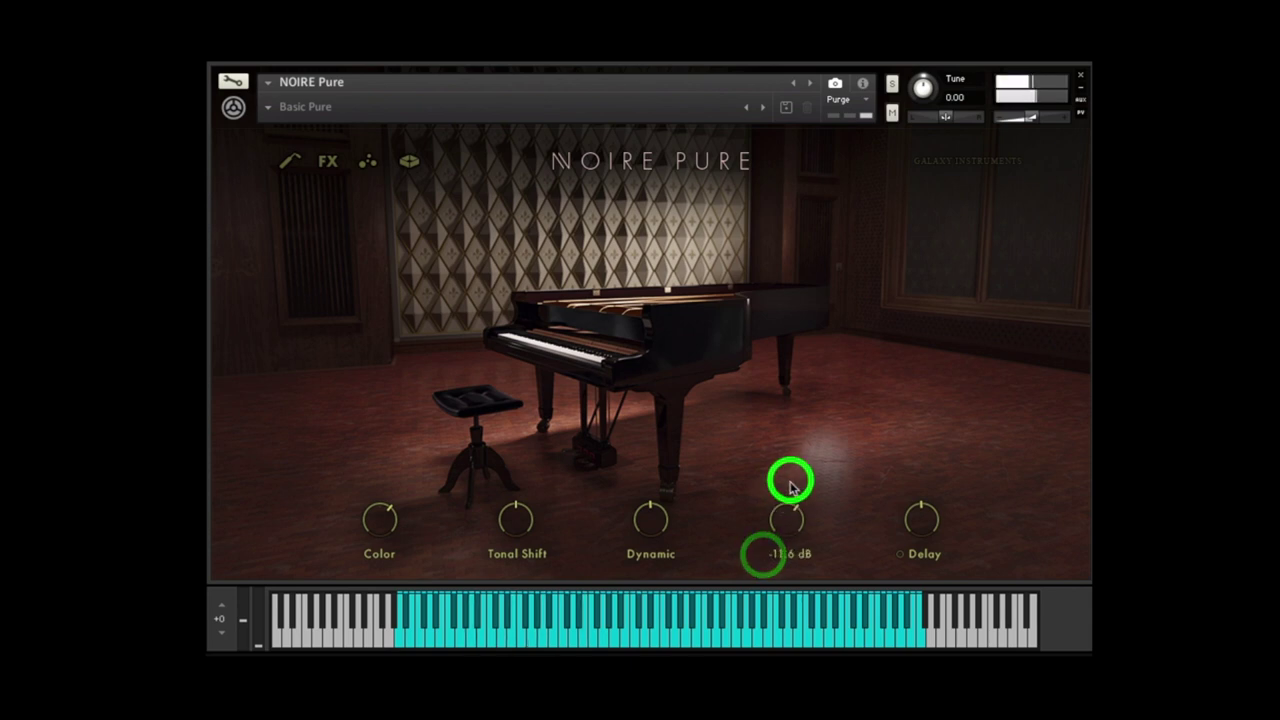
pyautogui.moveTo(790, 487)
pyautogui.mouseDown()
pyautogui.moveTo(794, 458)
pyautogui.moveTo(793, 474)
pyautogui.mouseUp()
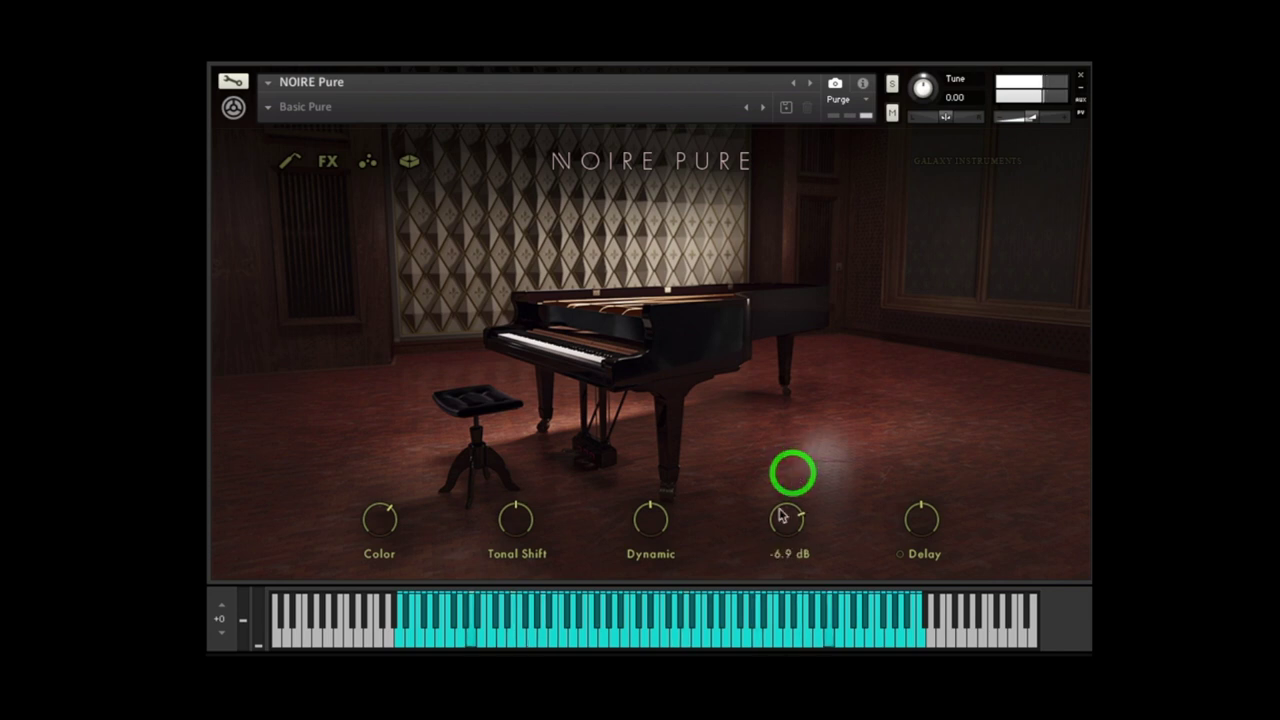
pyautogui.click(762, 553)
pyautogui.click(902, 554)
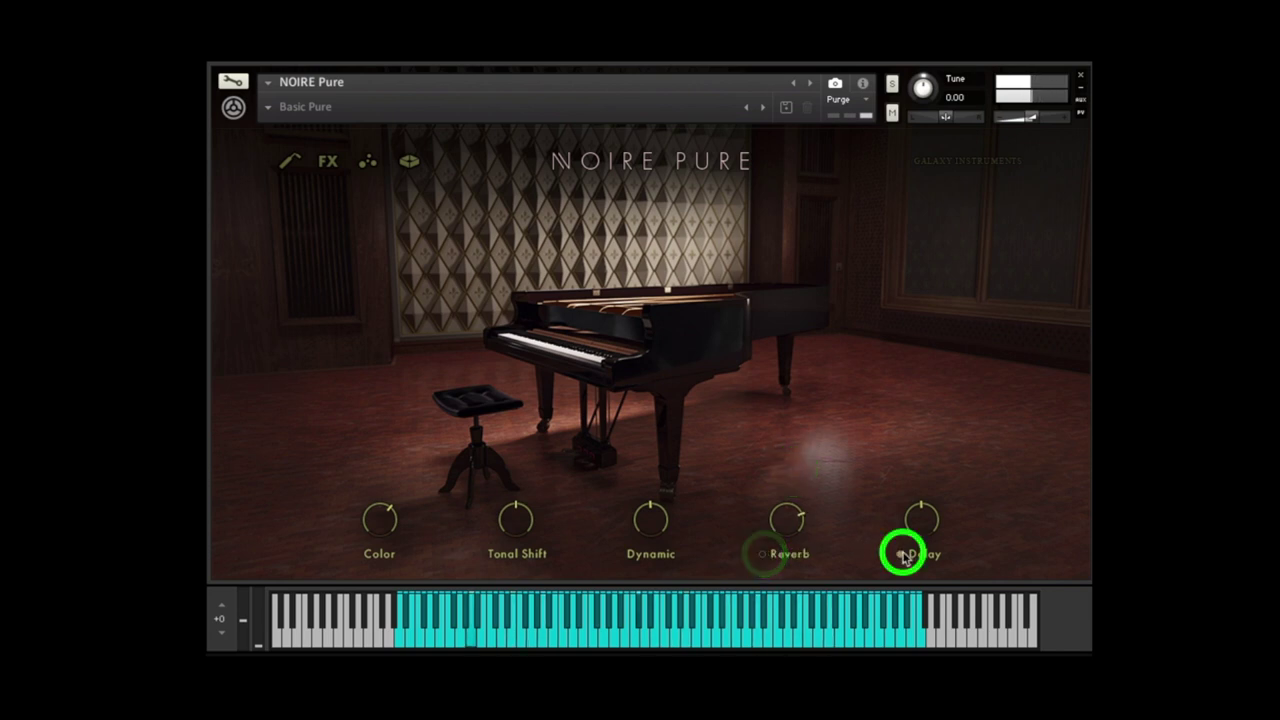
pyautogui.moveTo(914, 520)
pyautogui.mouseDown()
pyautogui.moveTo(917, 456)
pyautogui.moveTo(908, 529)
pyautogui.mouseUp()
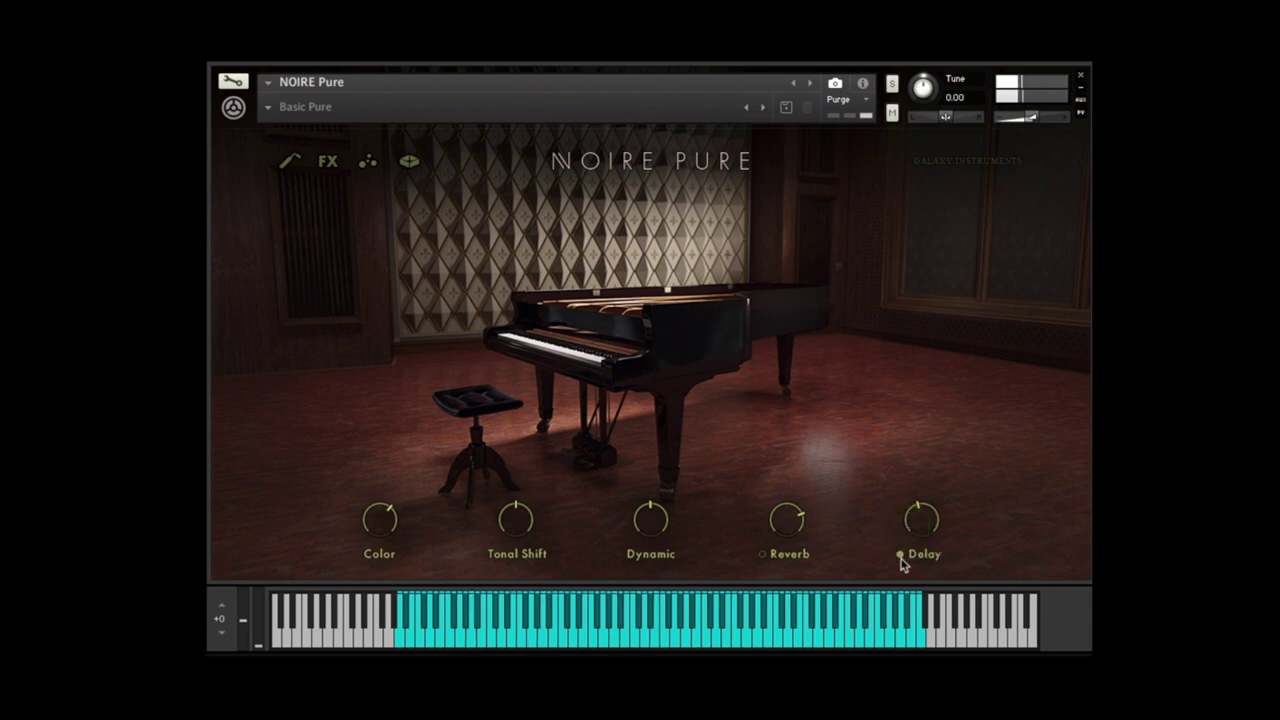
pyautogui.click(900, 554)
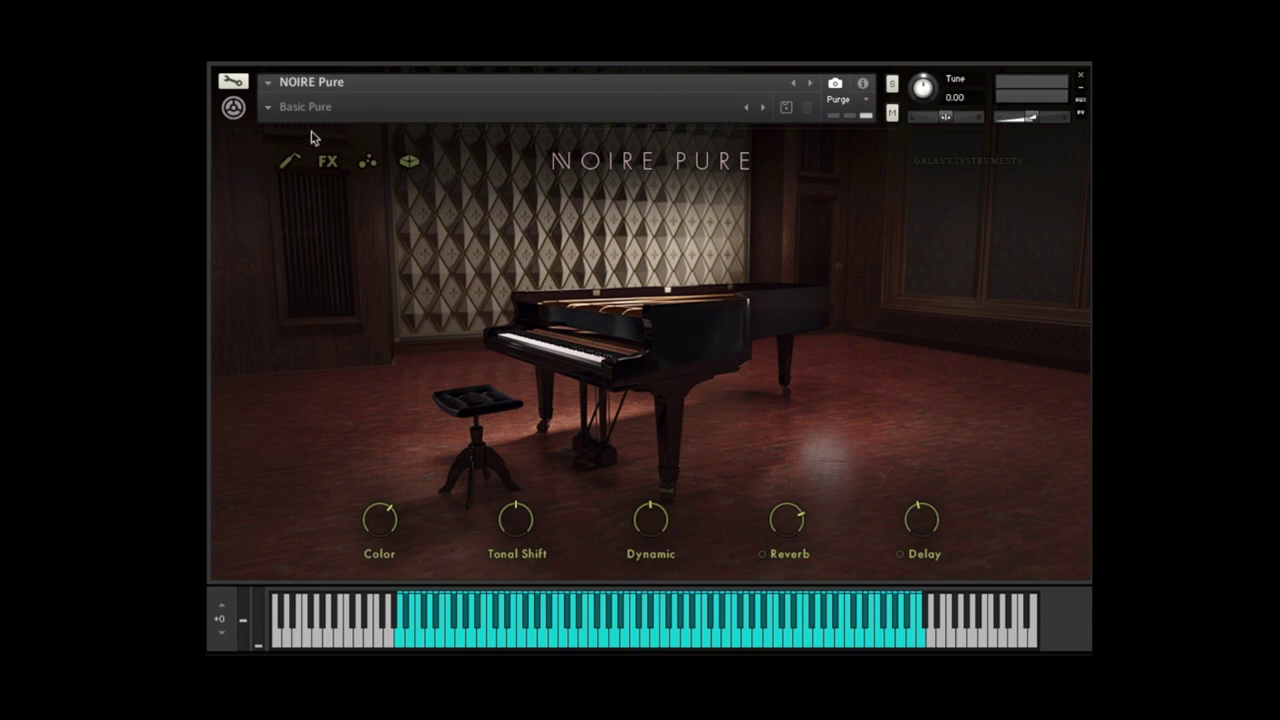
# - On Noire's edit page, enable the Pedal, Mechanical and Felt noises
pyautogui.click(289, 161)
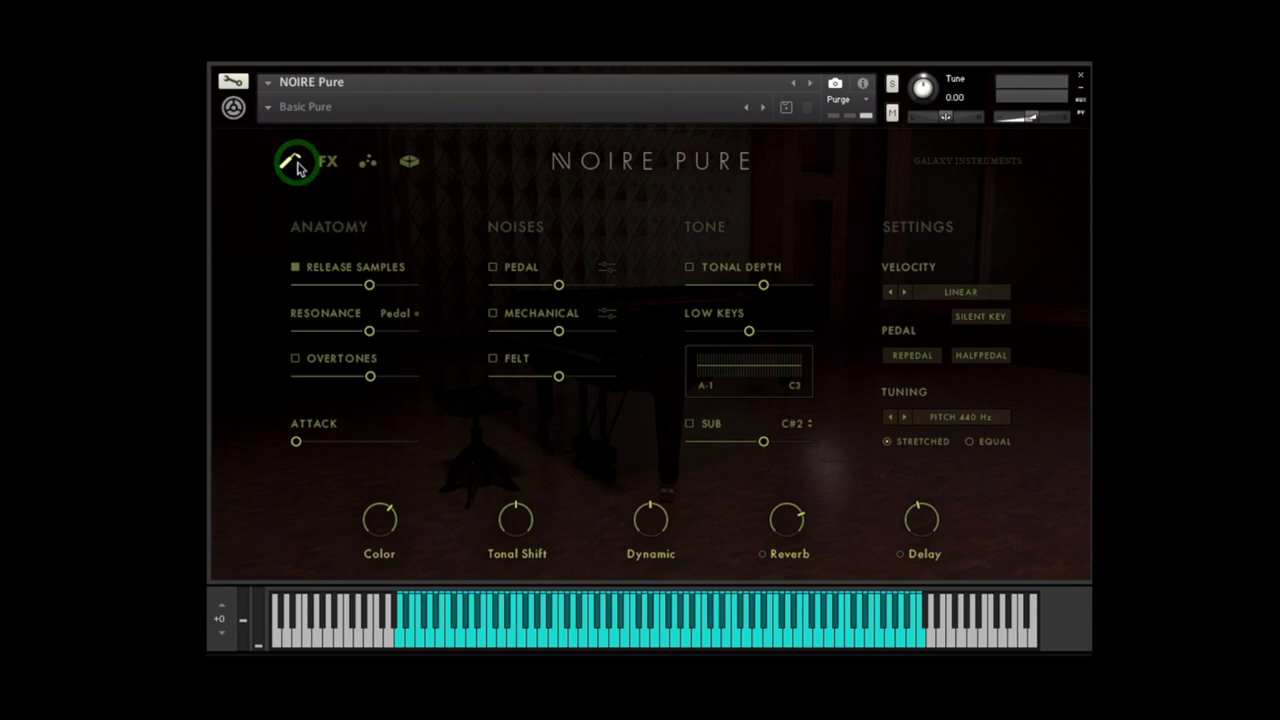
pyautogui.click(492, 269)
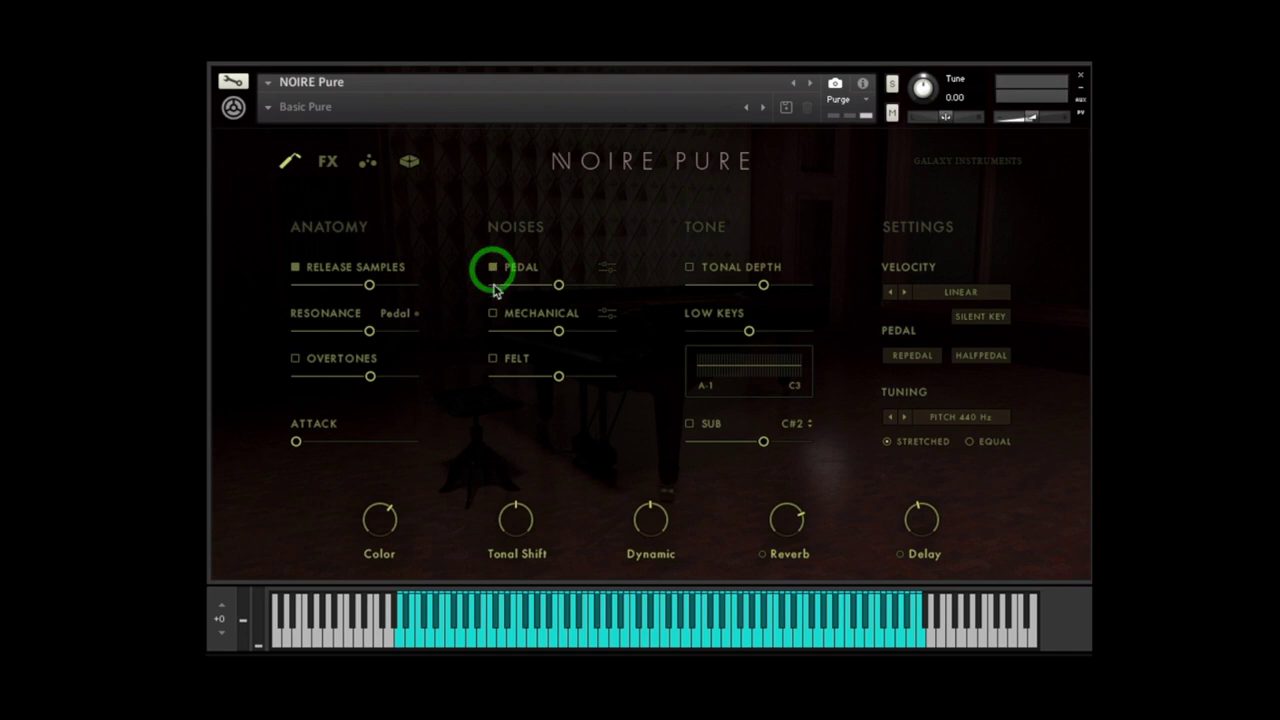
pyautogui.click(492, 314)
pyautogui.click(492, 358)
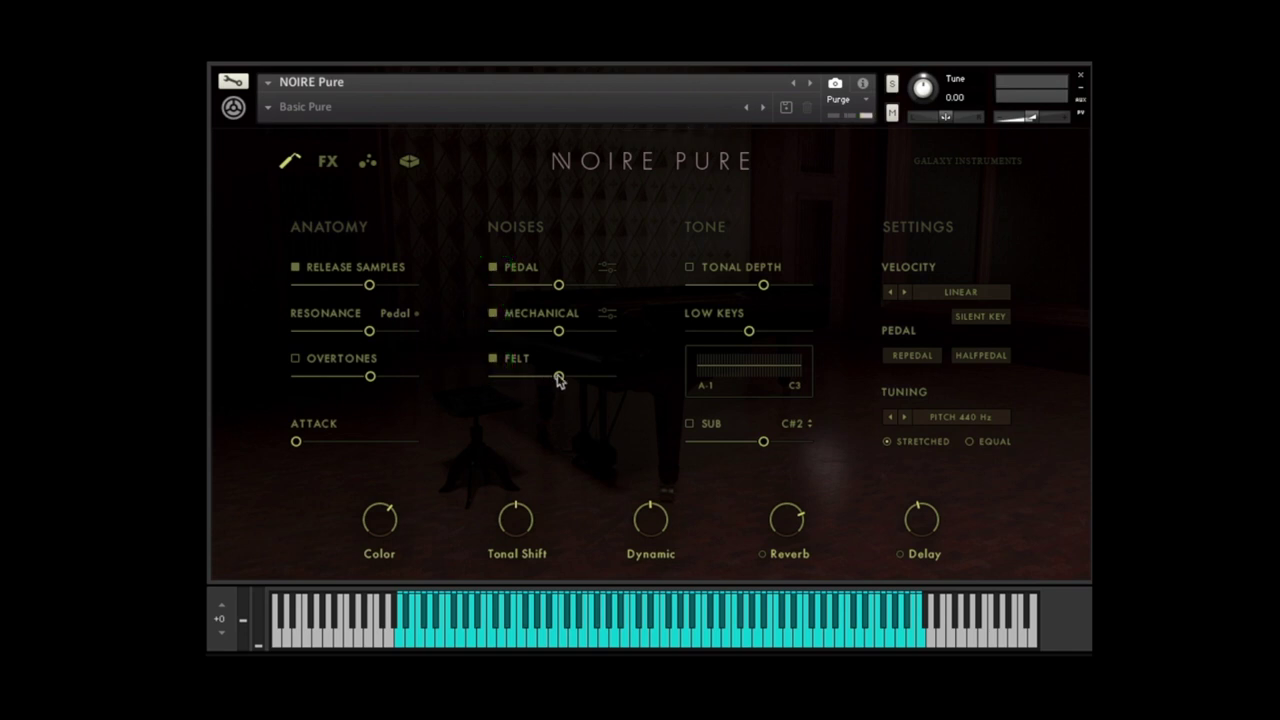
# - Raise Mechanical and Pedal noise to 6.0 dB, drop Felt to minimum, and turn Pedal off
pyautogui.moveTo(559, 377); pyautogui.dragTo(610, 378)
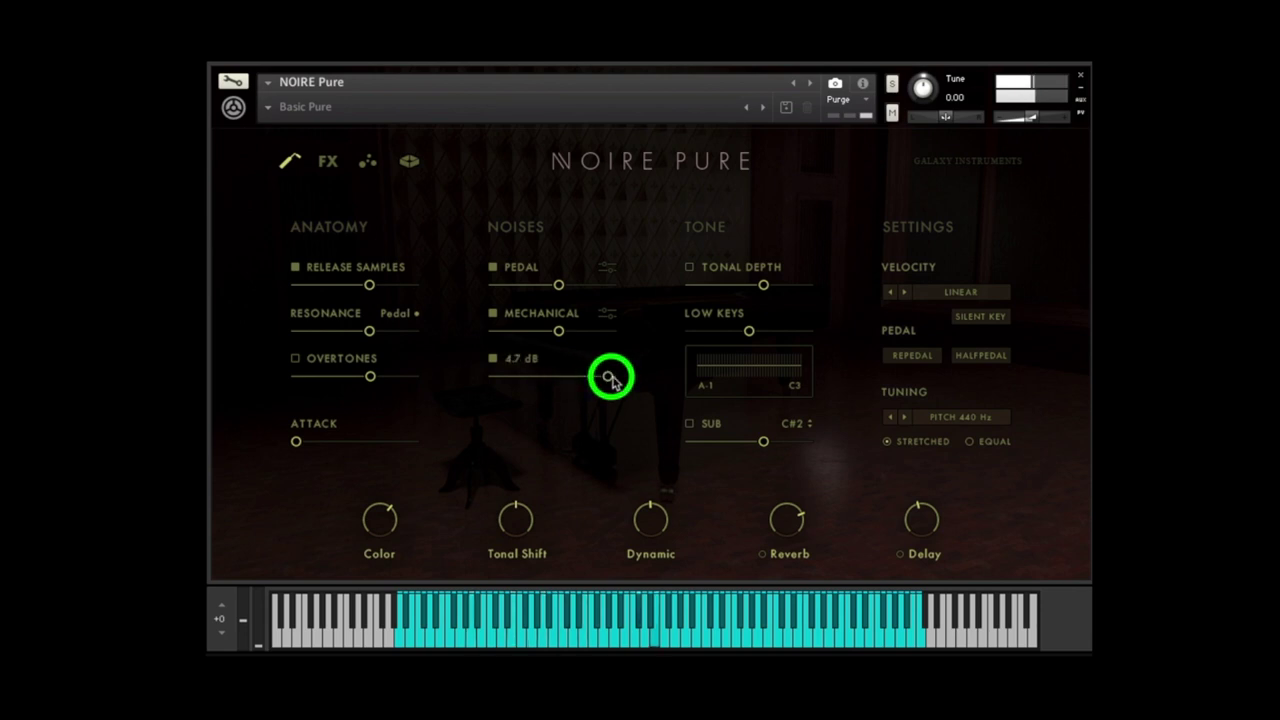
pyautogui.moveTo(560, 331); pyautogui.dragTo(625, 333)
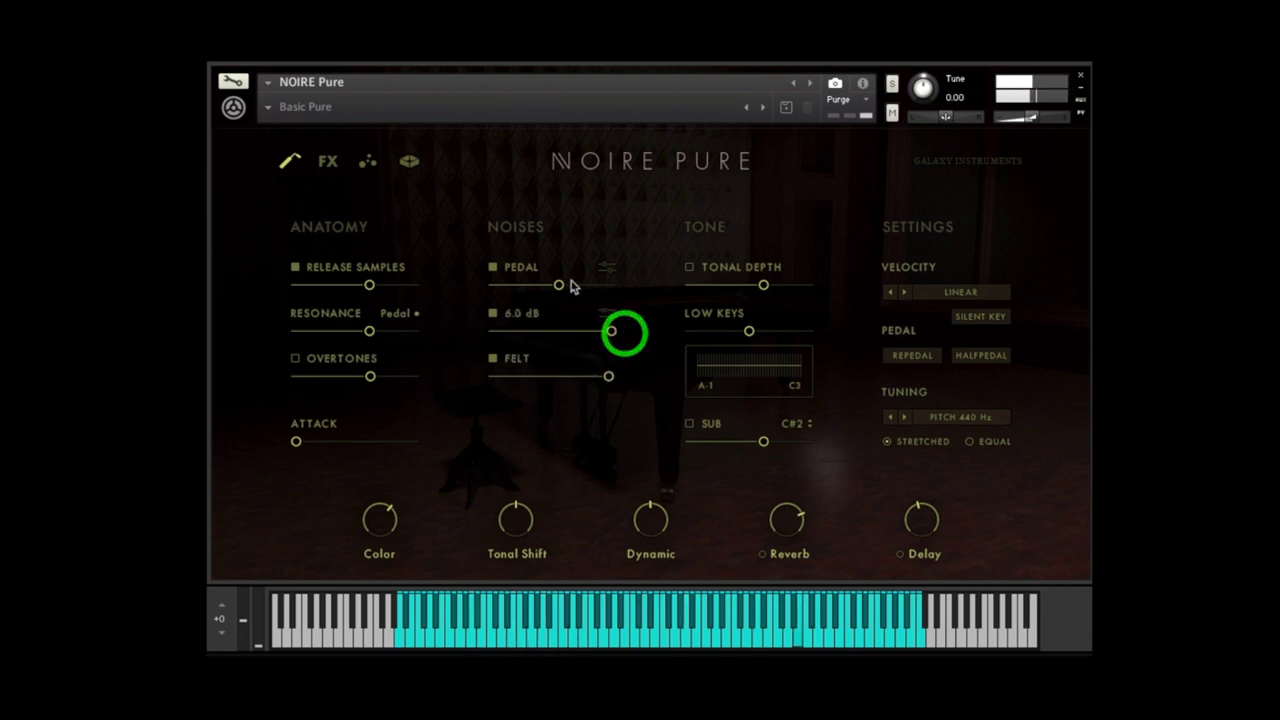
pyautogui.moveTo(572, 287); pyautogui.dragTo(605, 336)
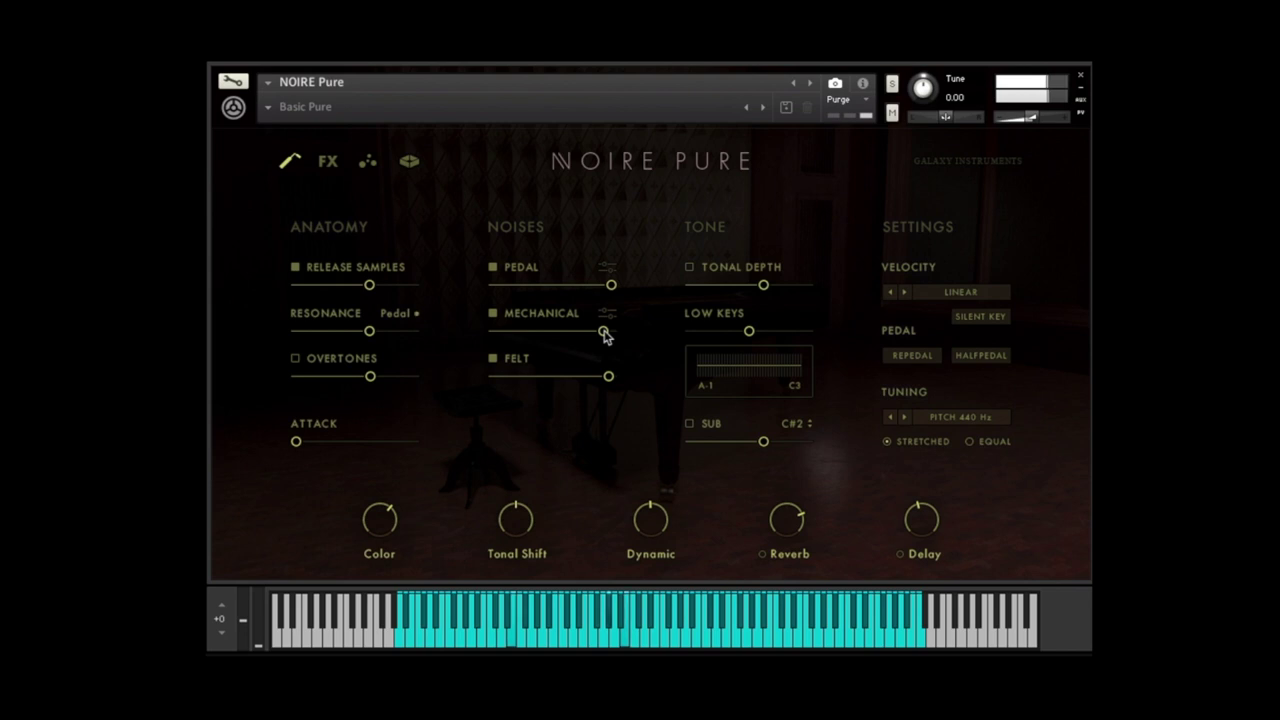
pyautogui.moveTo(606, 378); pyautogui.dragTo(471, 380)
pyautogui.click(494, 270)
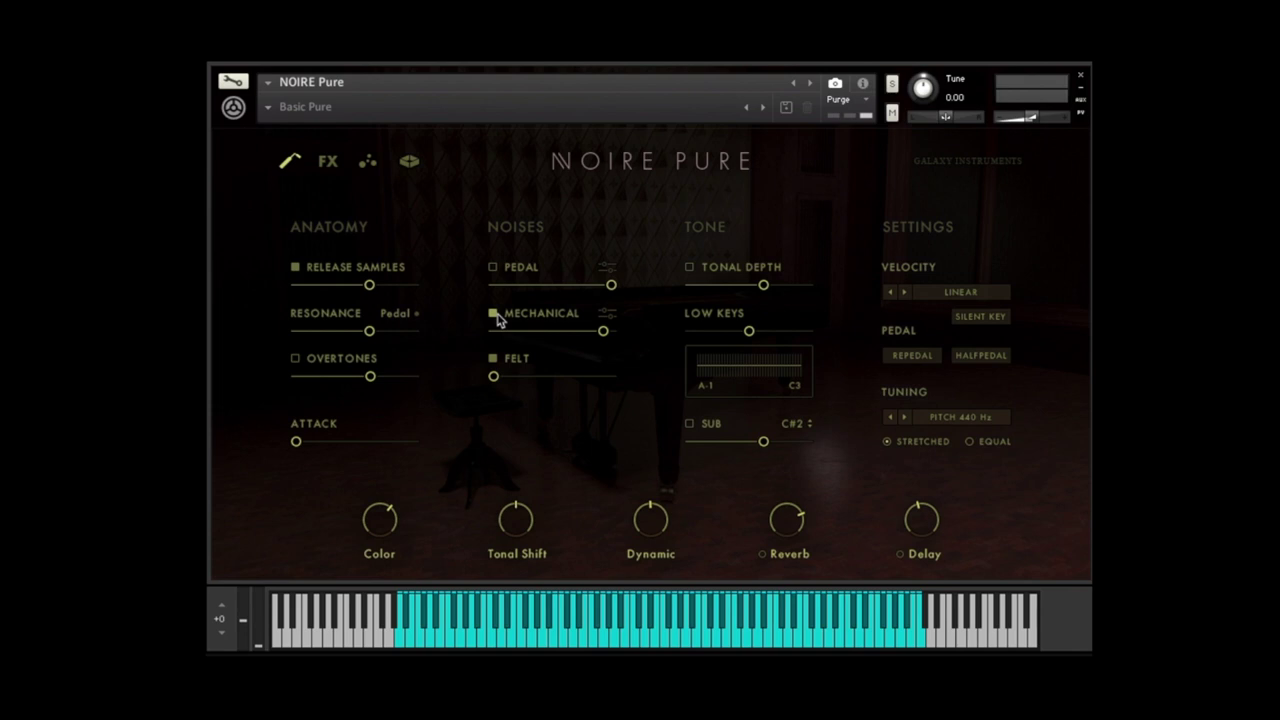
# - Turn off Mechanical and Felt noises, A/B the Sub layer ending off, then open the FX page
pyautogui.click(494, 314)
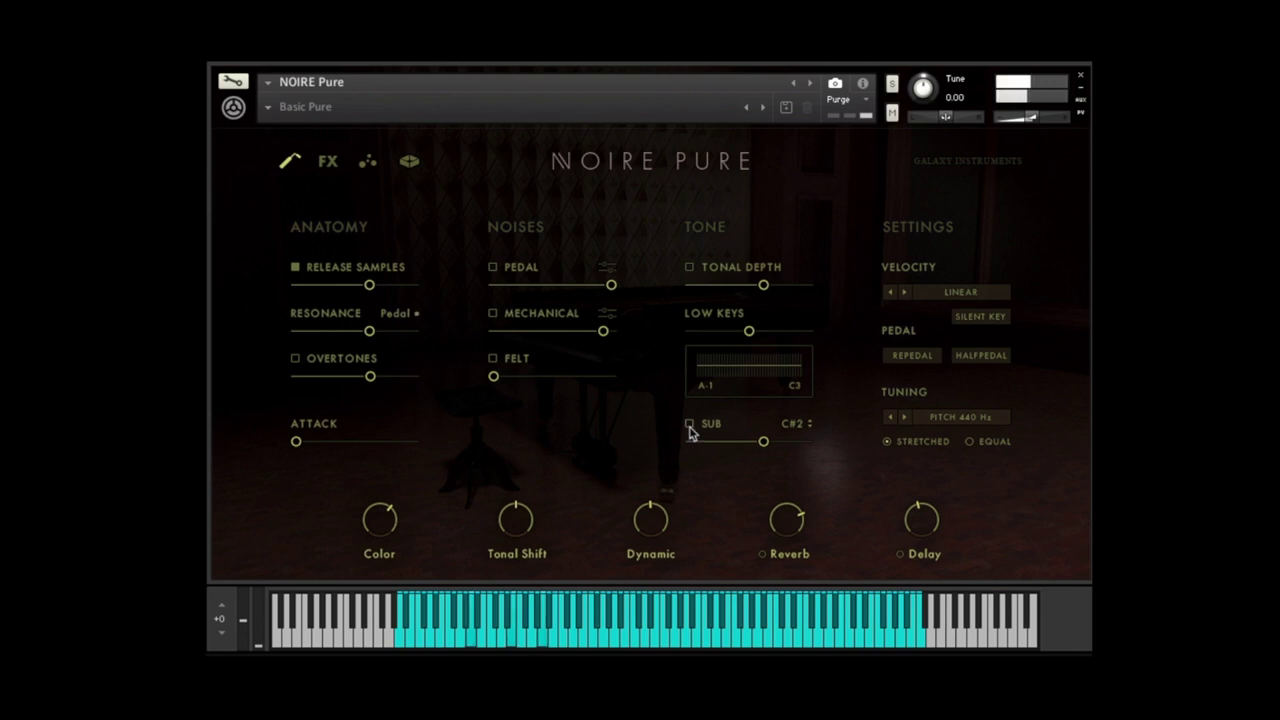
pyautogui.click(689, 425)
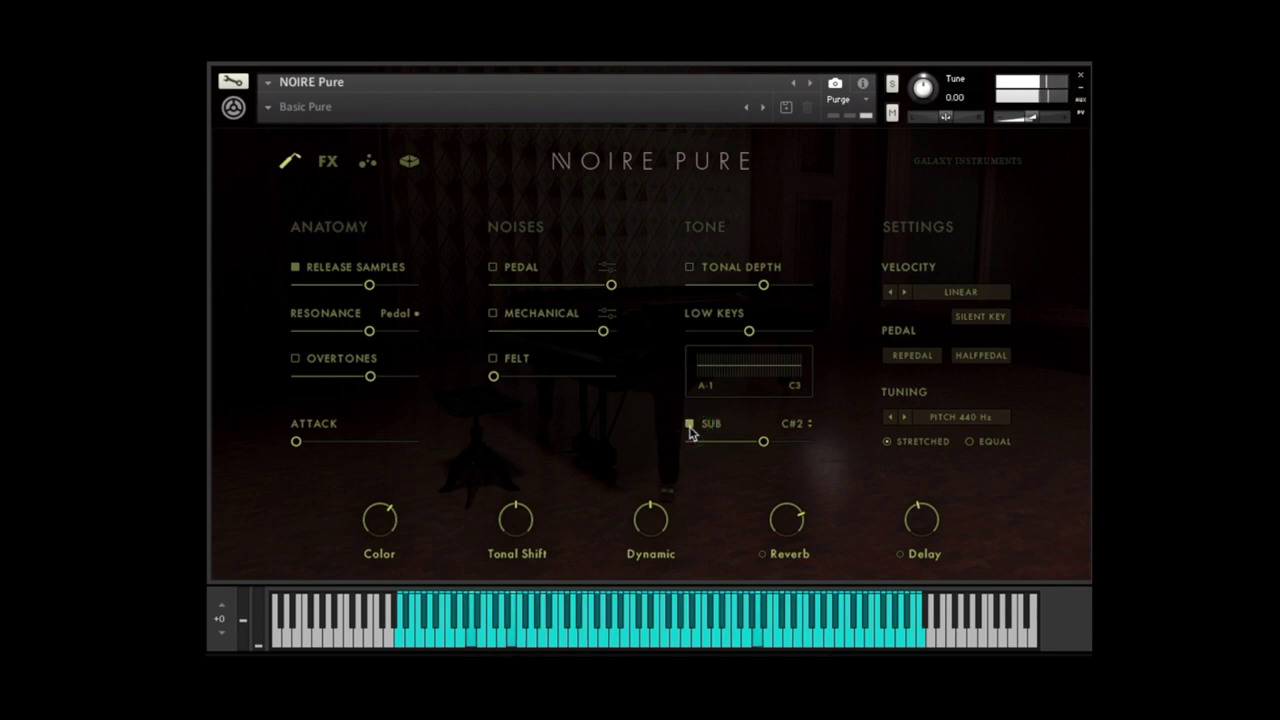
pyautogui.click(689, 425)
pyautogui.click(689, 425)
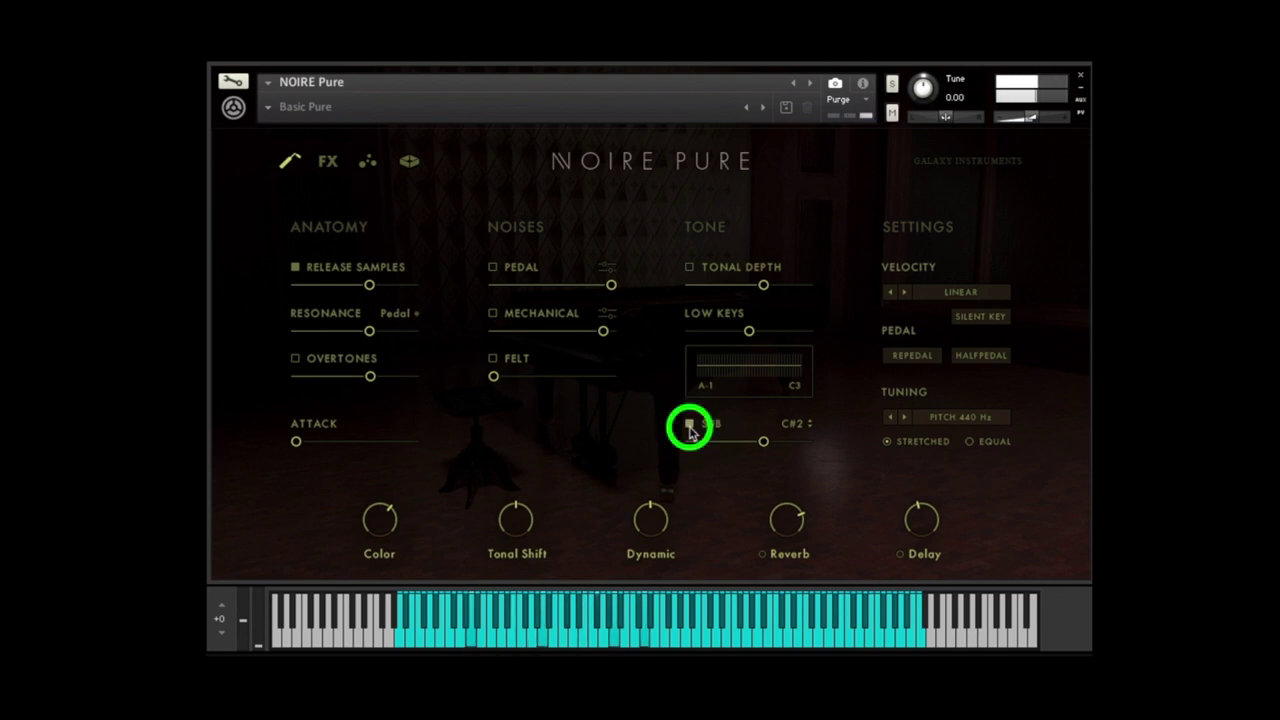
pyautogui.click(689, 425)
pyautogui.click(689, 425)
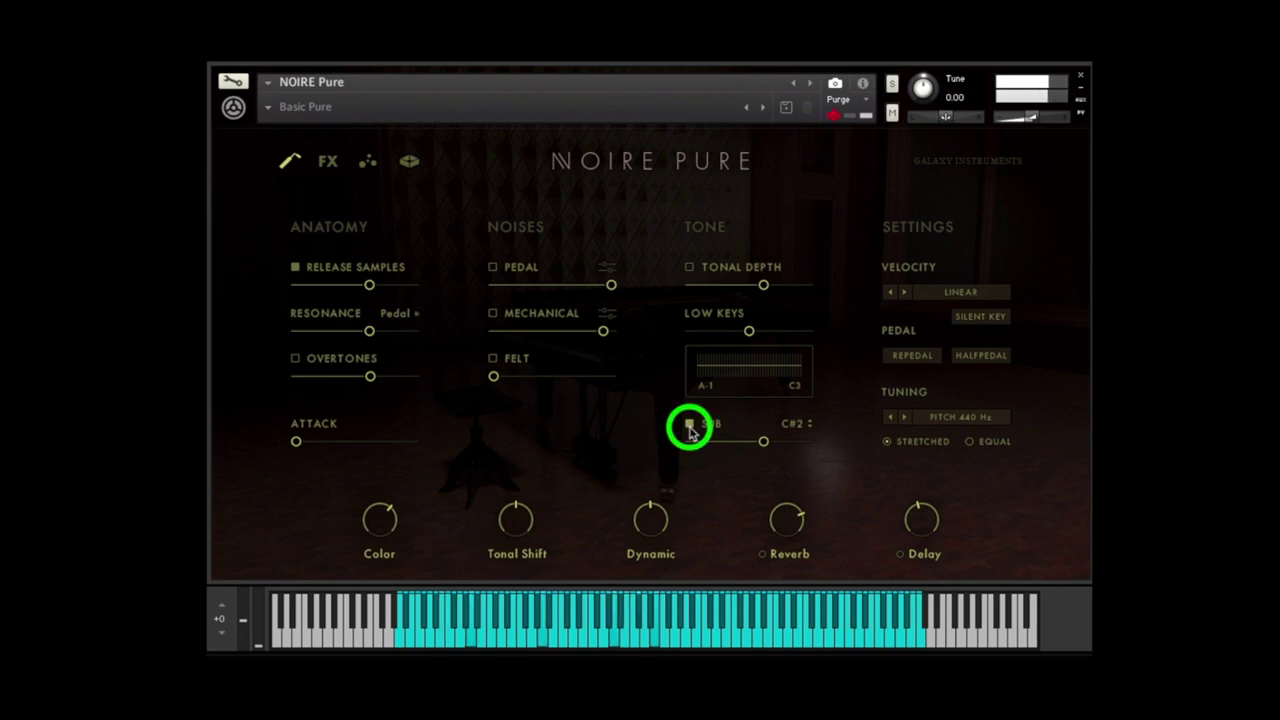
pyautogui.click(689, 425)
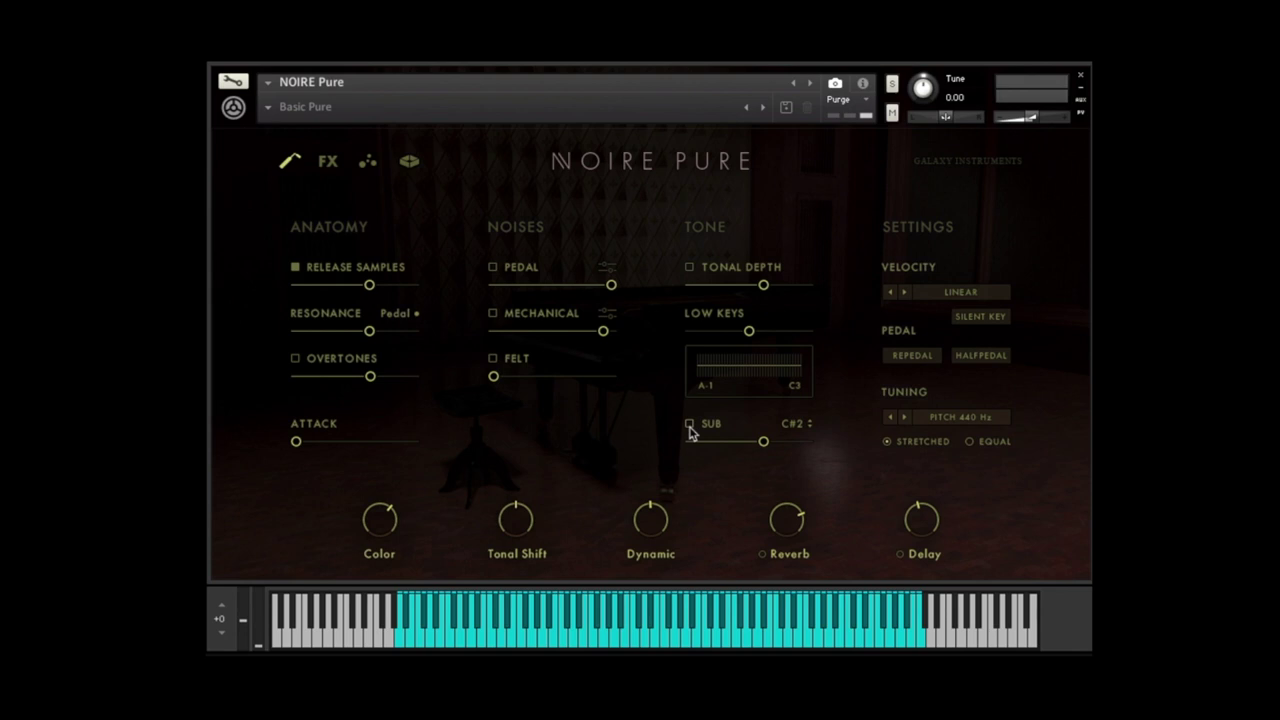
pyautogui.click(328, 161)
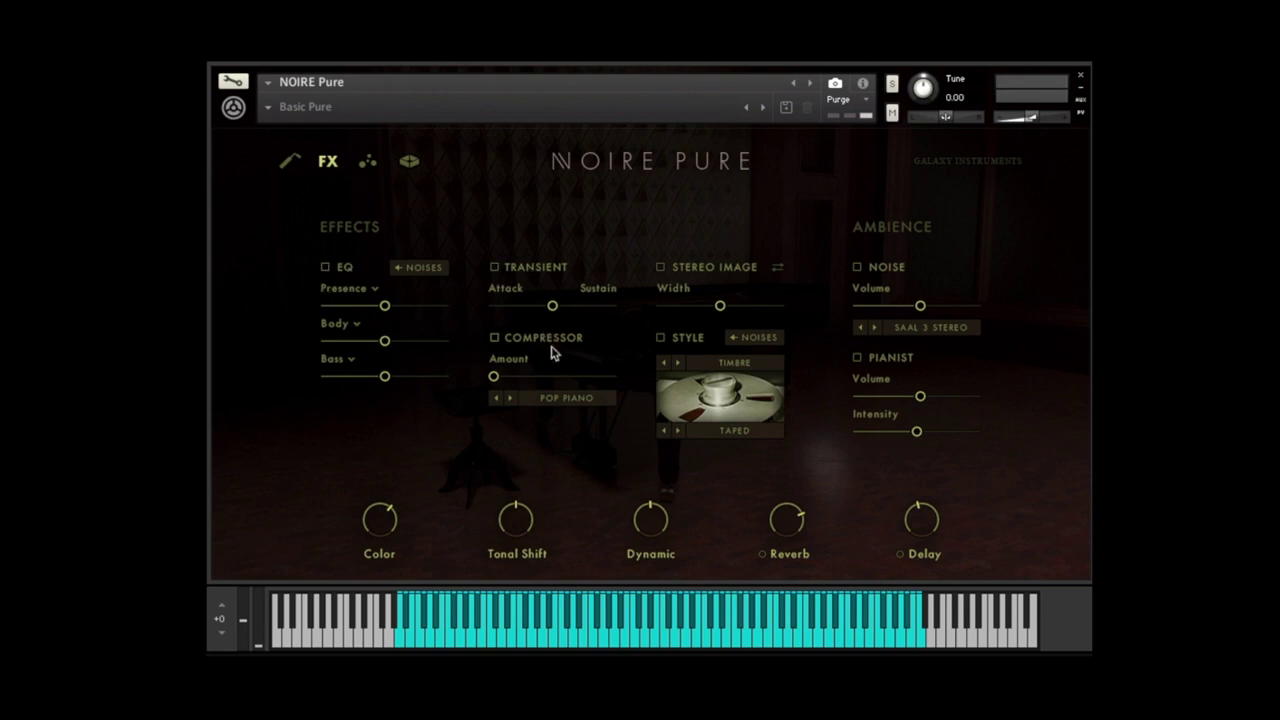
# - Enable Stereo Image, widen it to about 107%, then pull the width back toward centre
pyautogui.click(660, 268)
pyautogui.moveTo(720, 305); pyautogui.dragTo(806, 320)
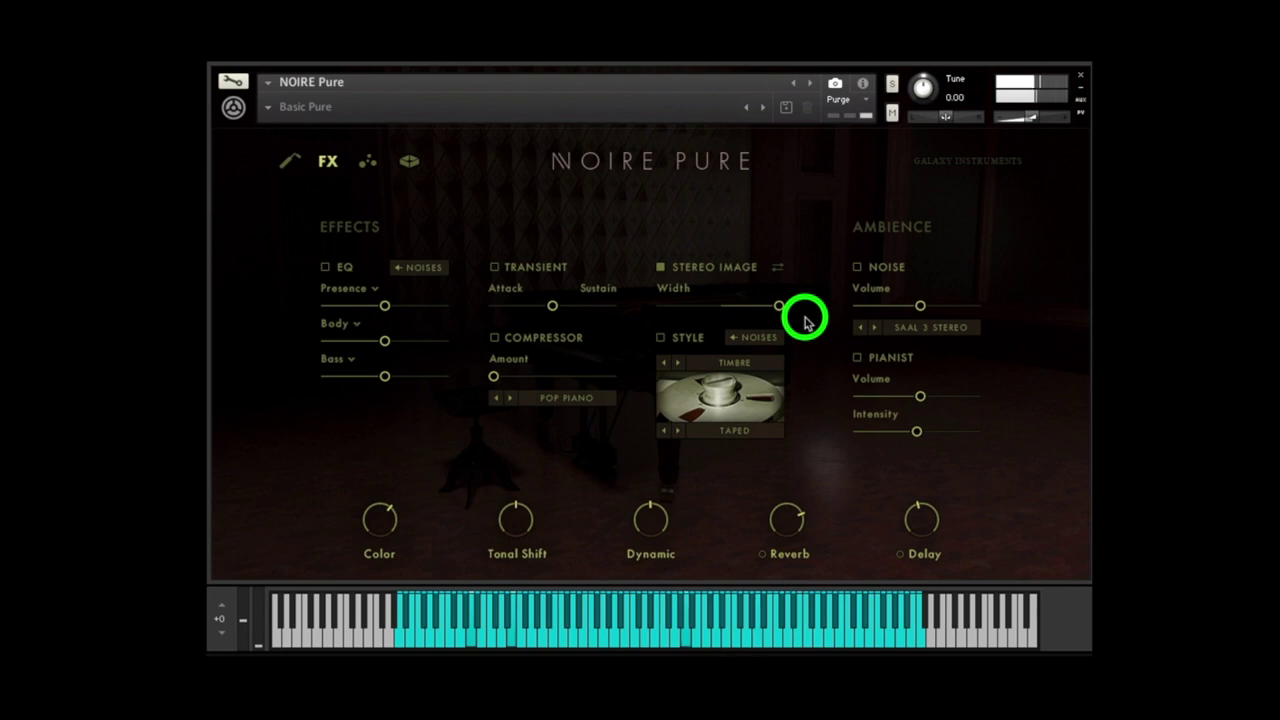
pyautogui.moveTo(806, 320); pyautogui.dragTo(717, 307)
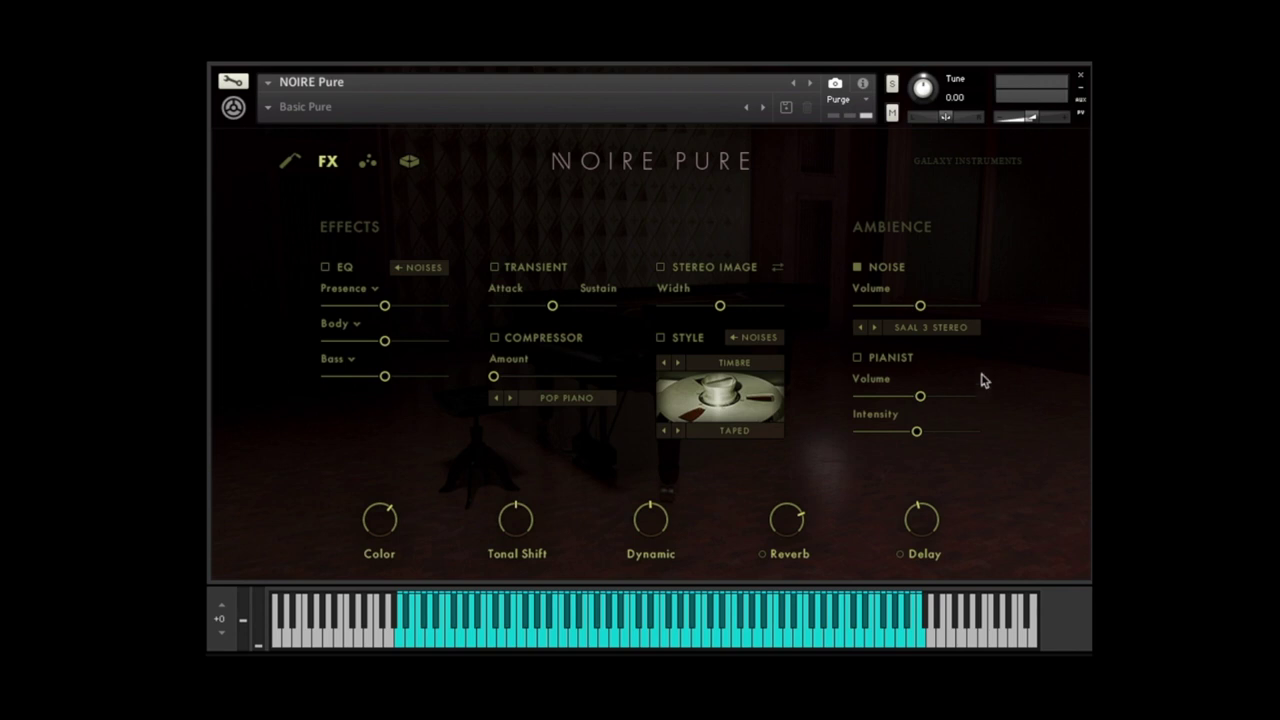
# - Raise ambience noise volume to 0.0 dB and audition CASSETTE REC, TUBE MICS and VINTAGE MICS noises
pyautogui.click(921, 309)
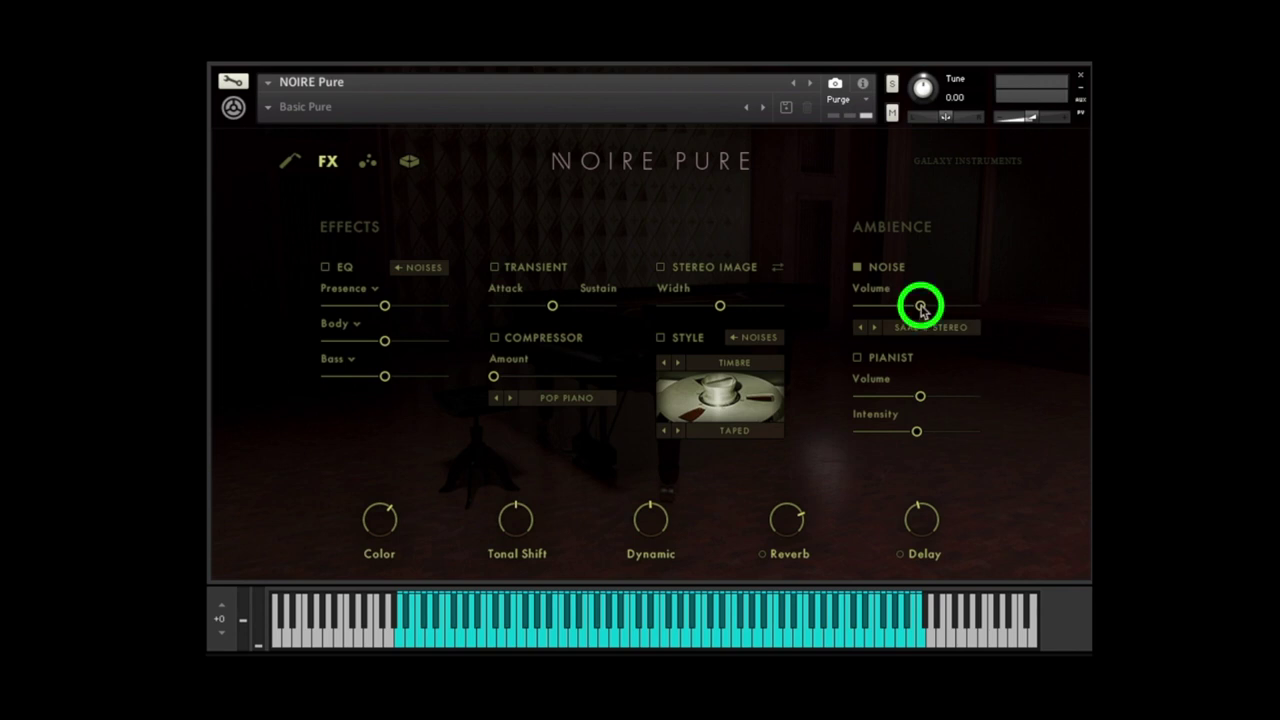
pyautogui.moveTo(921, 309); pyautogui.dragTo(999, 314)
pyautogui.click(957, 325)
pyautogui.click(955, 331)
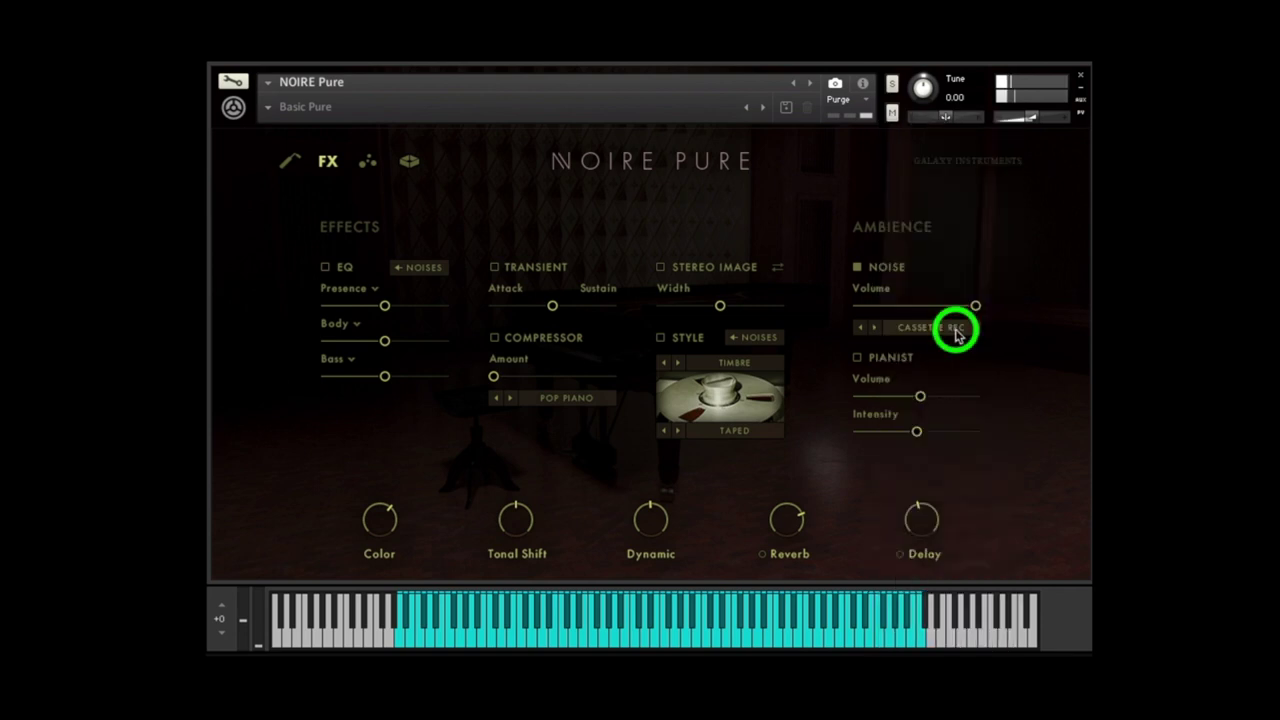
pyautogui.click(955, 333)
pyautogui.click(940, 392)
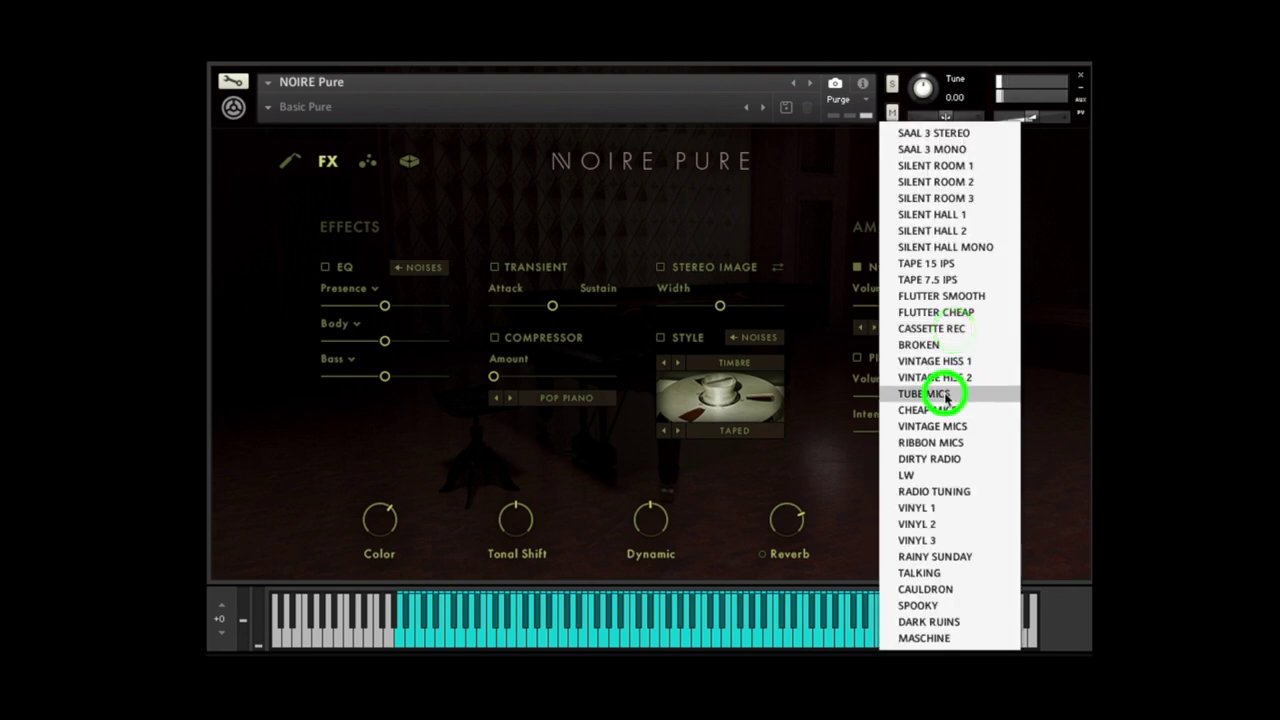
pyautogui.click(940, 326)
pyautogui.click(938, 430)
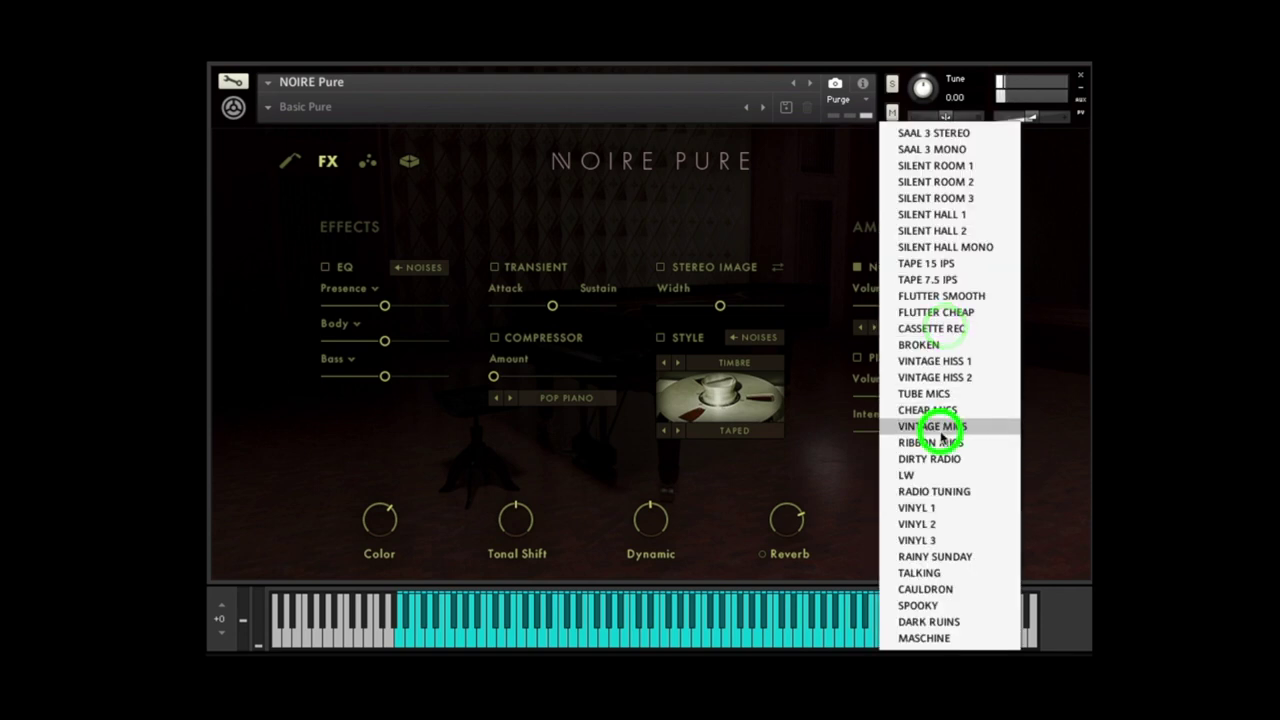
# - Audition the LW, TALKING, CAULDRON and SPOOKY ambience noise sounds
pyautogui.click(930, 326)
pyautogui.click(940, 477)
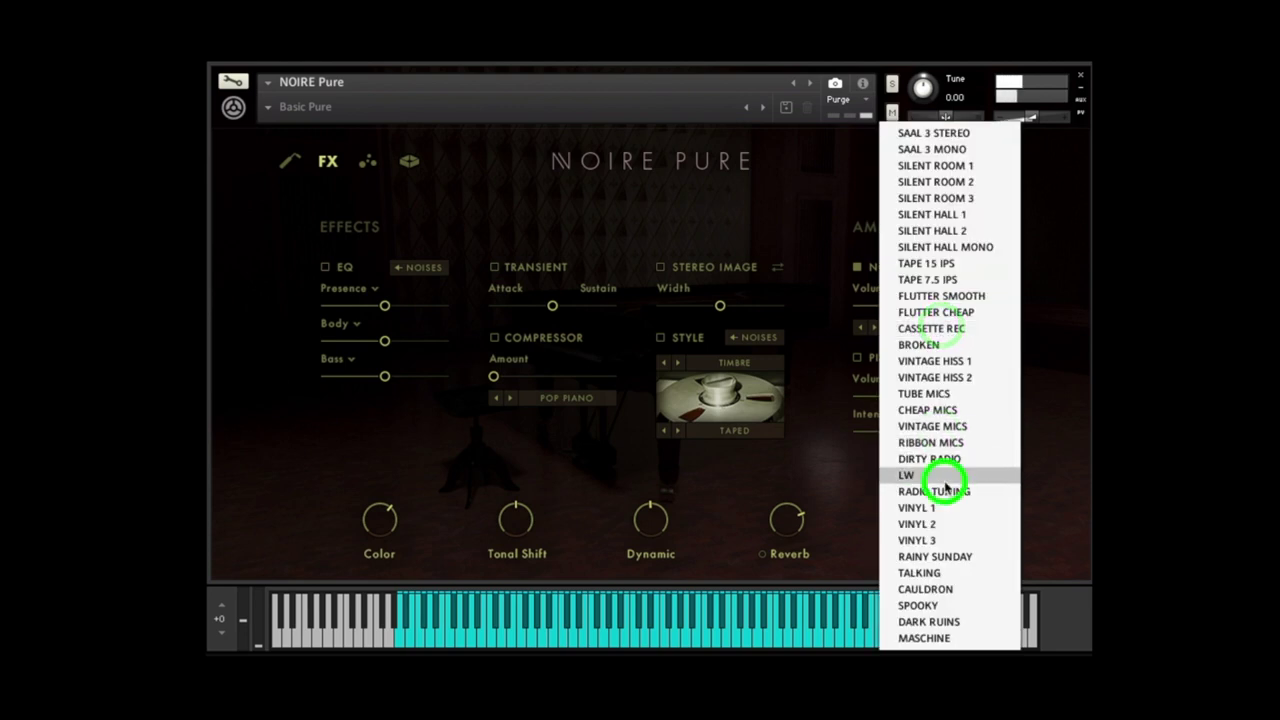
pyautogui.click(931, 328)
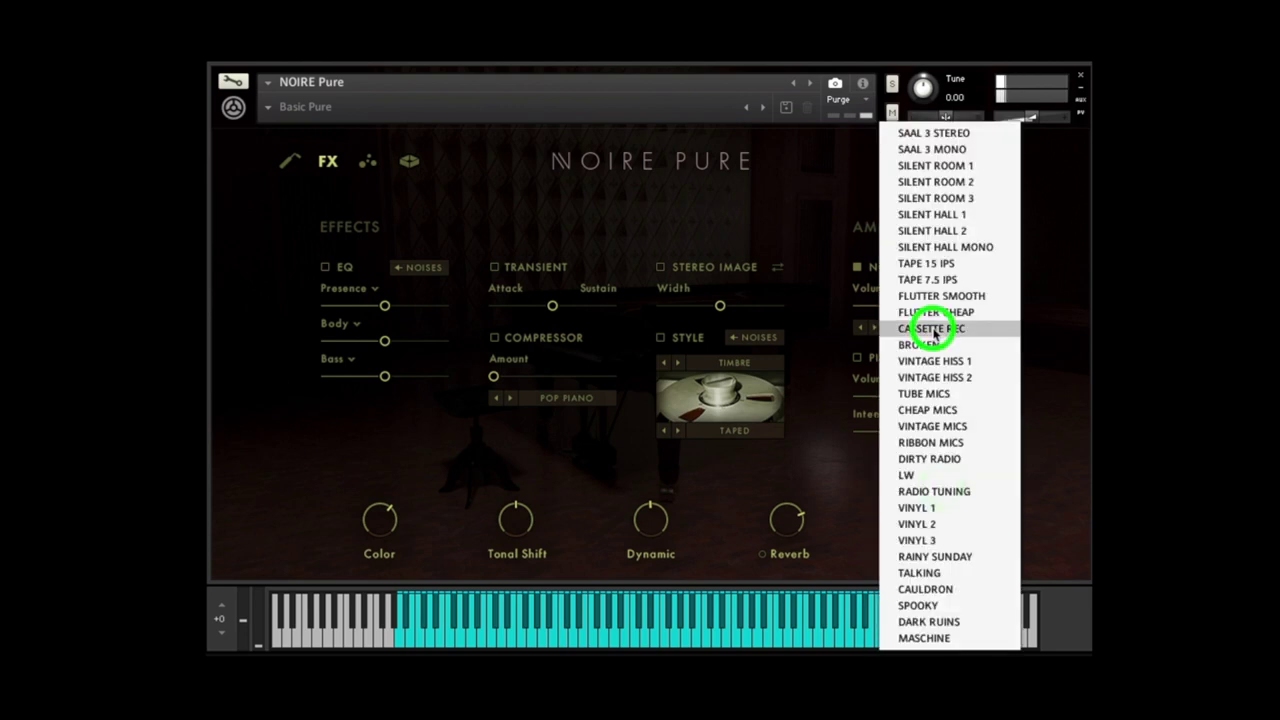
pyautogui.click(920, 571)
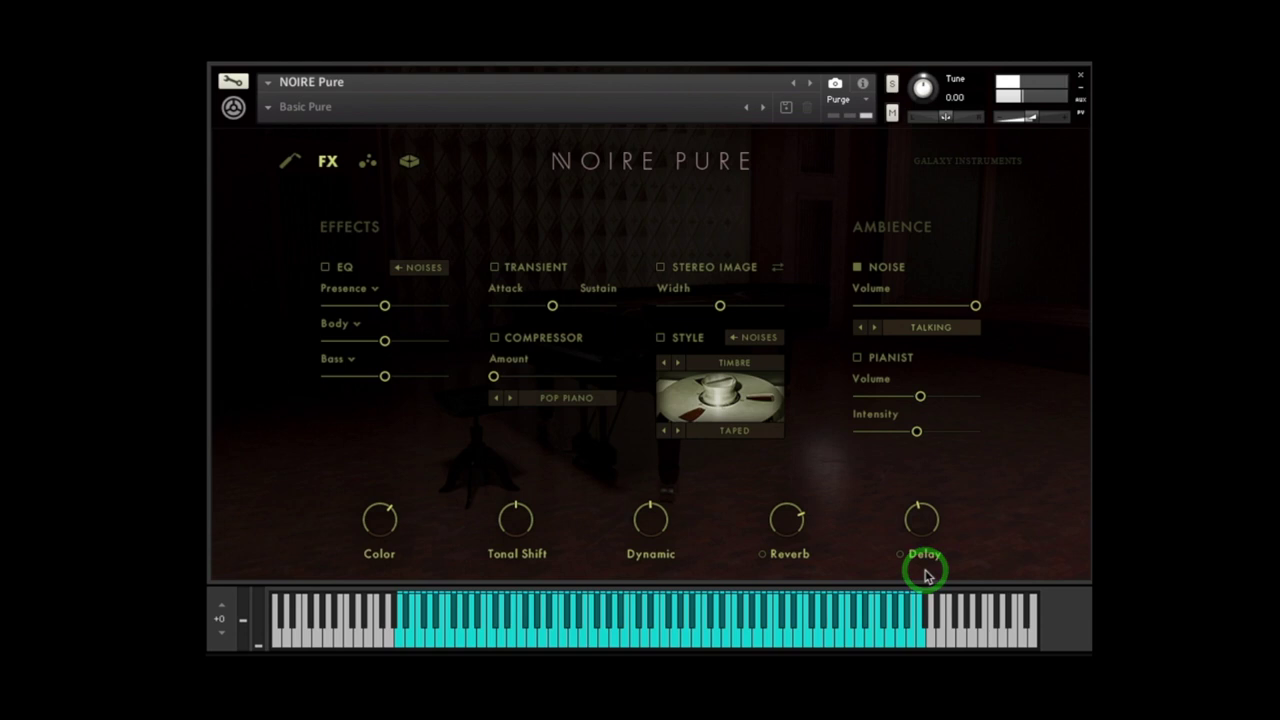
pyautogui.click(935, 327)
pyautogui.click(940, 590)
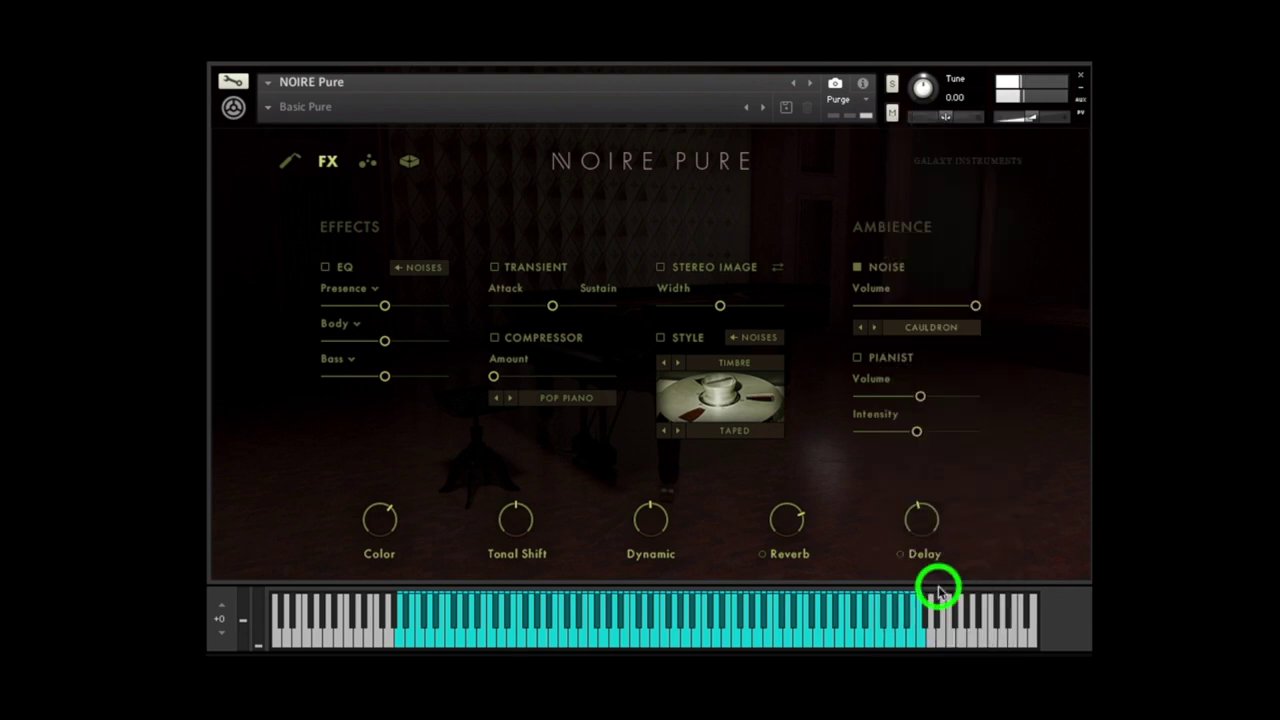
pyautogui.click(948, 333)
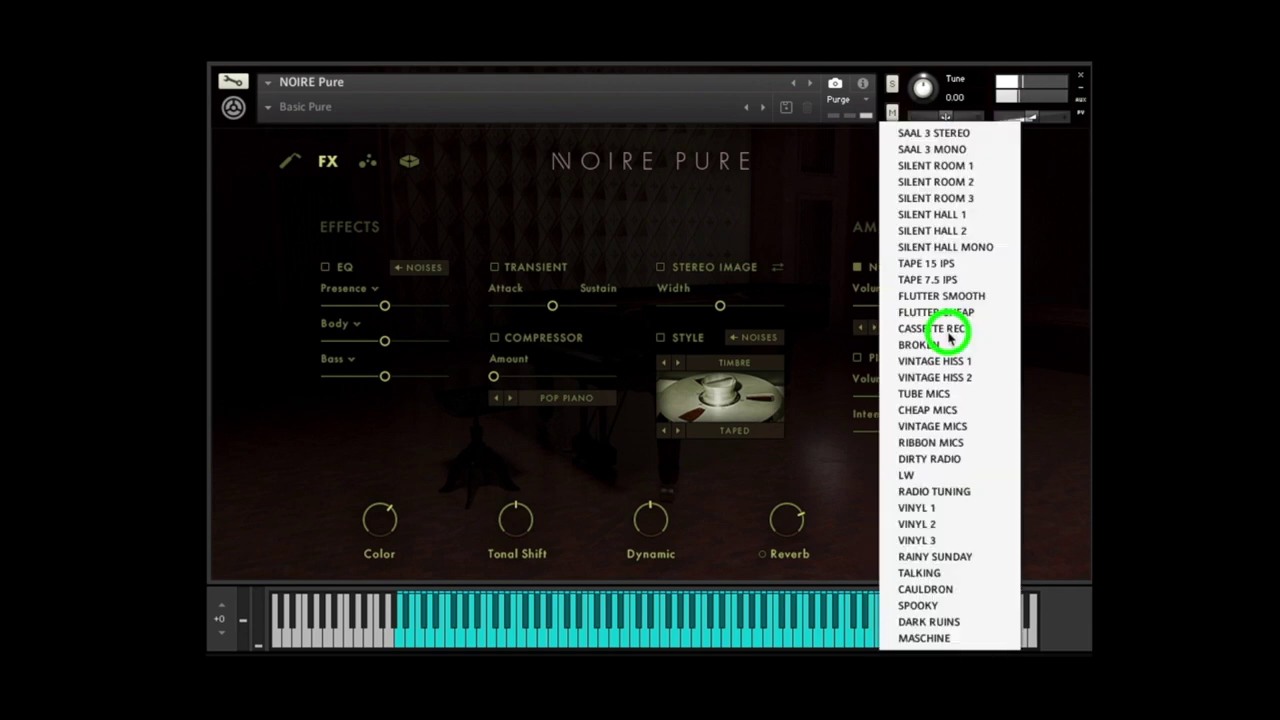
pyautogui.click(943, 605)
# - Try DARK RUINS, settle on the MASCHINE noise, then switch the noise layer off
pyautogui.click(948, 333)
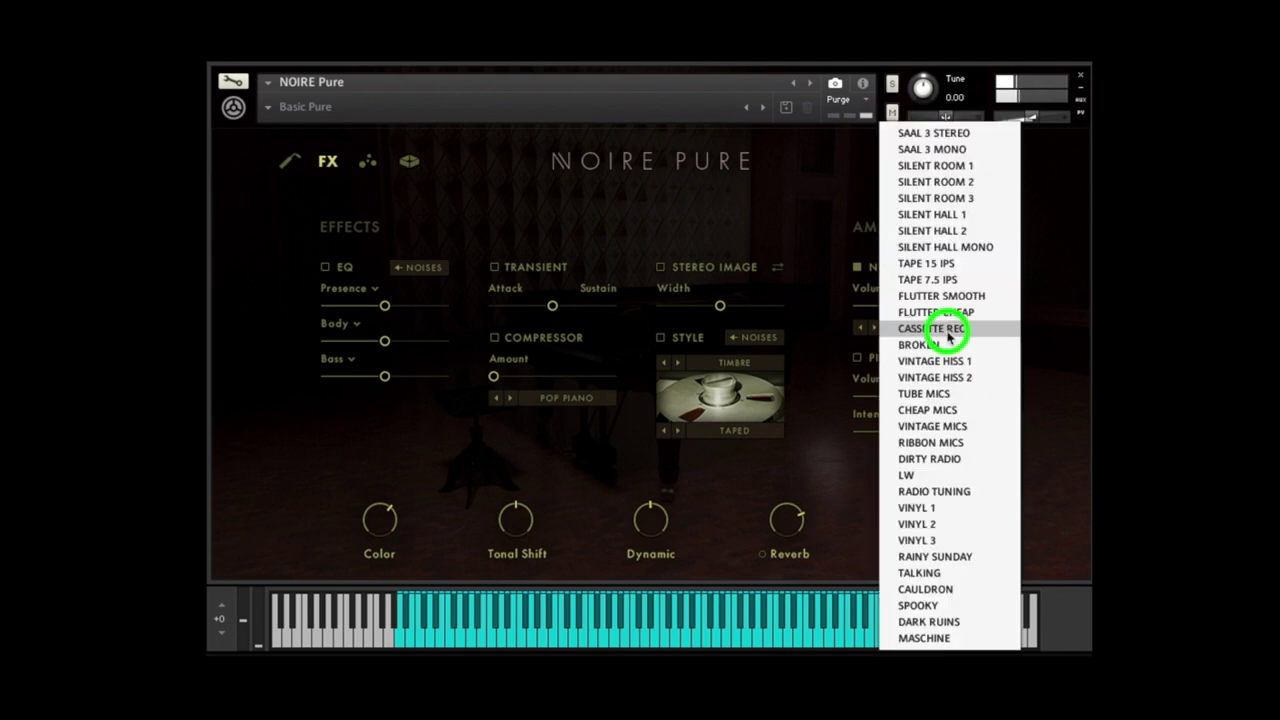
pyautogui.click(966, 617)
pyautogui.click(942, 336)
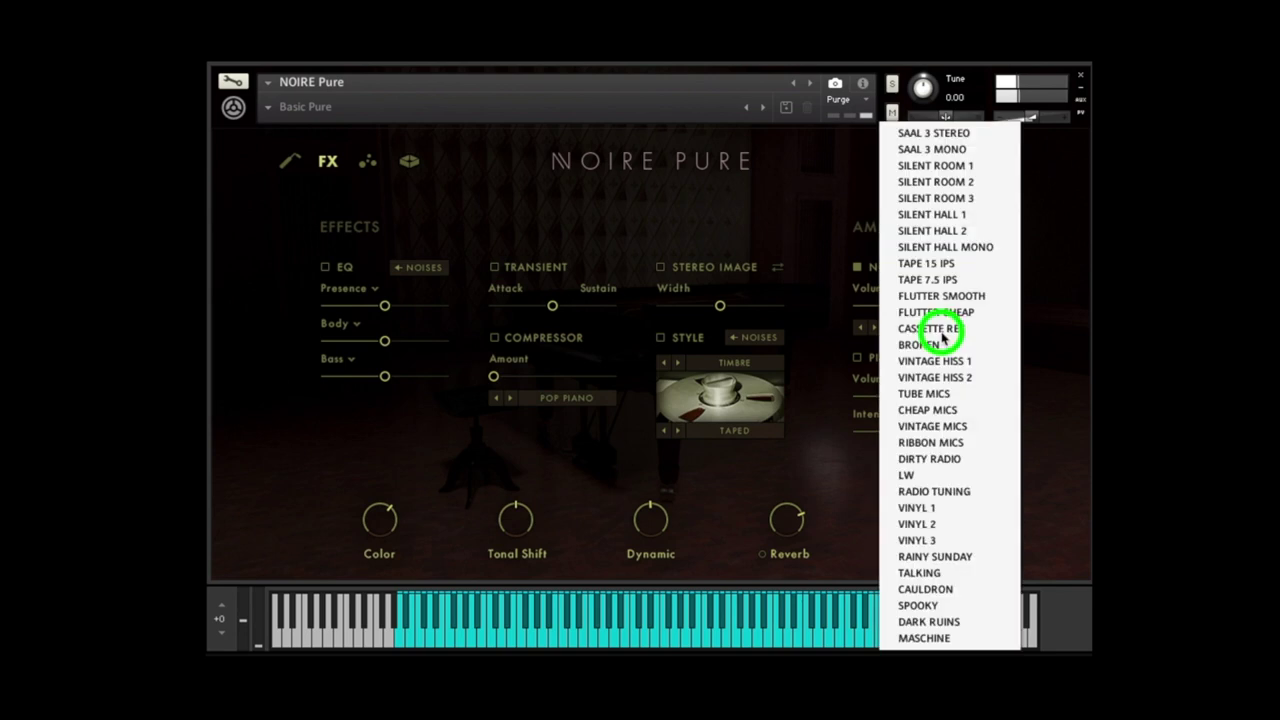
pyautogui.click(948, 638)
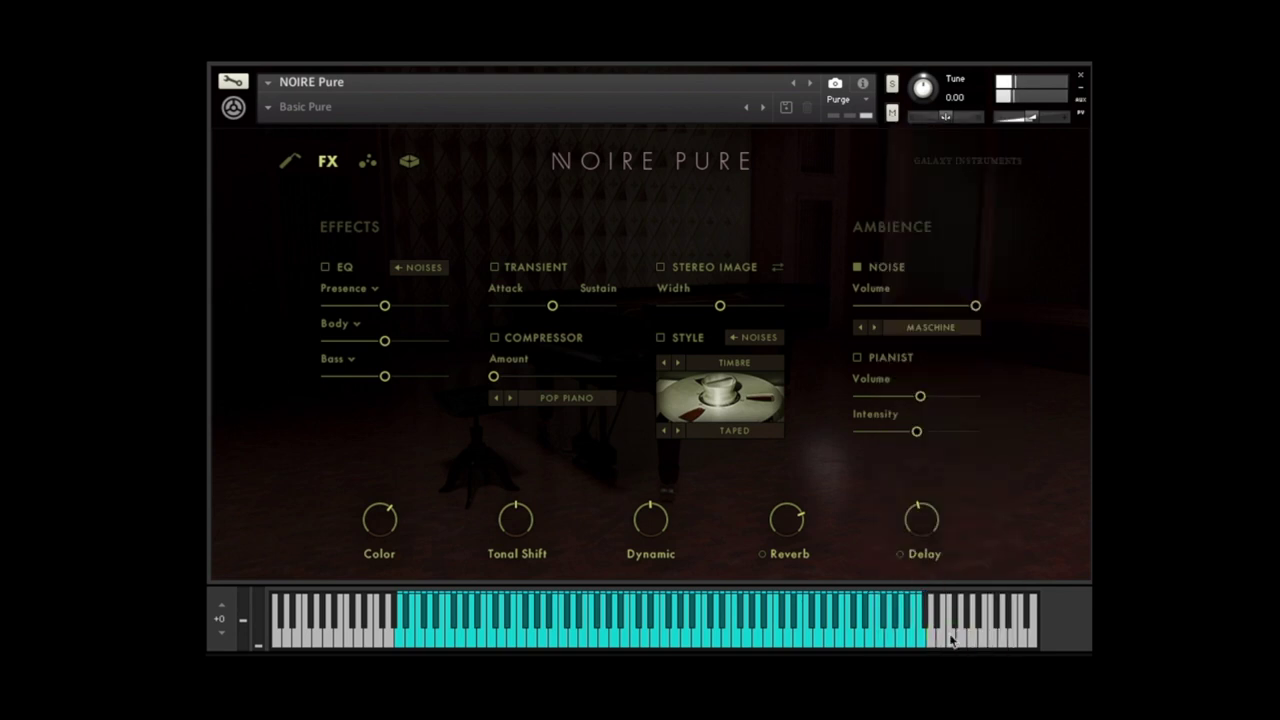
pyautogui.click(857, 268)
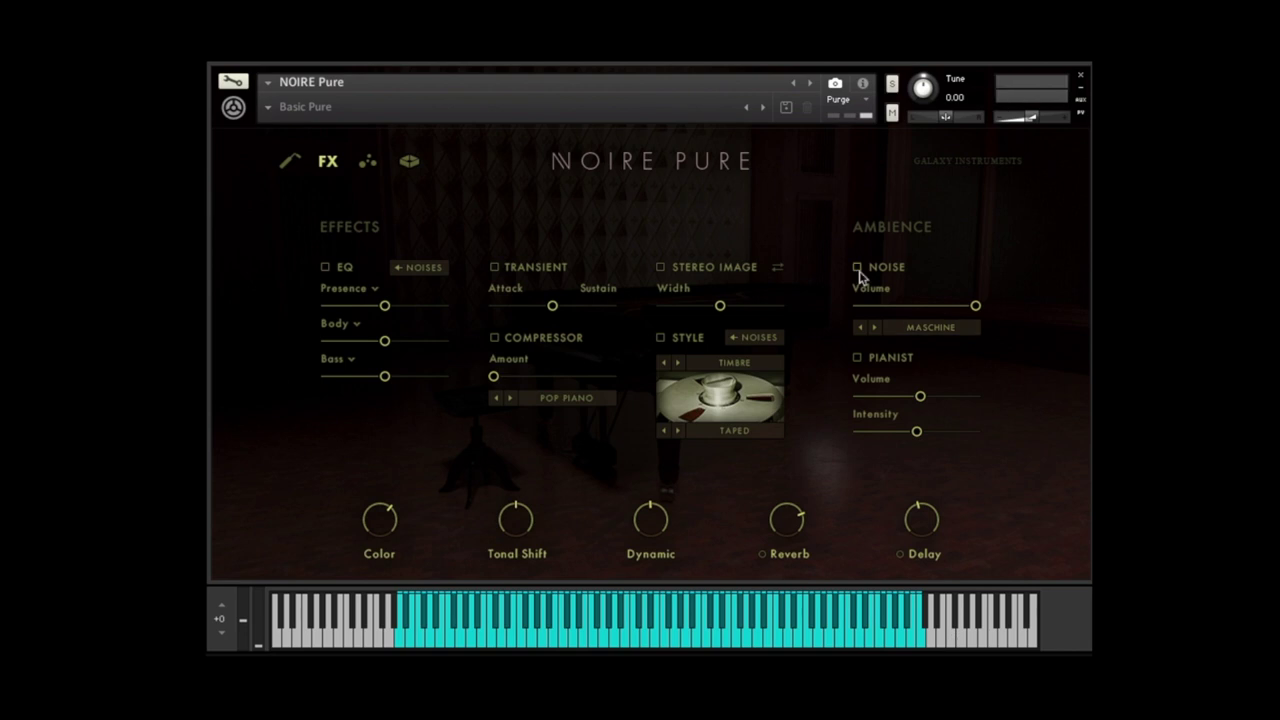
# - Turn Pianist on, max its Volume (0.0 dB) and Intensity (~95%), then turn it off
pyautogui.click(857, 358)
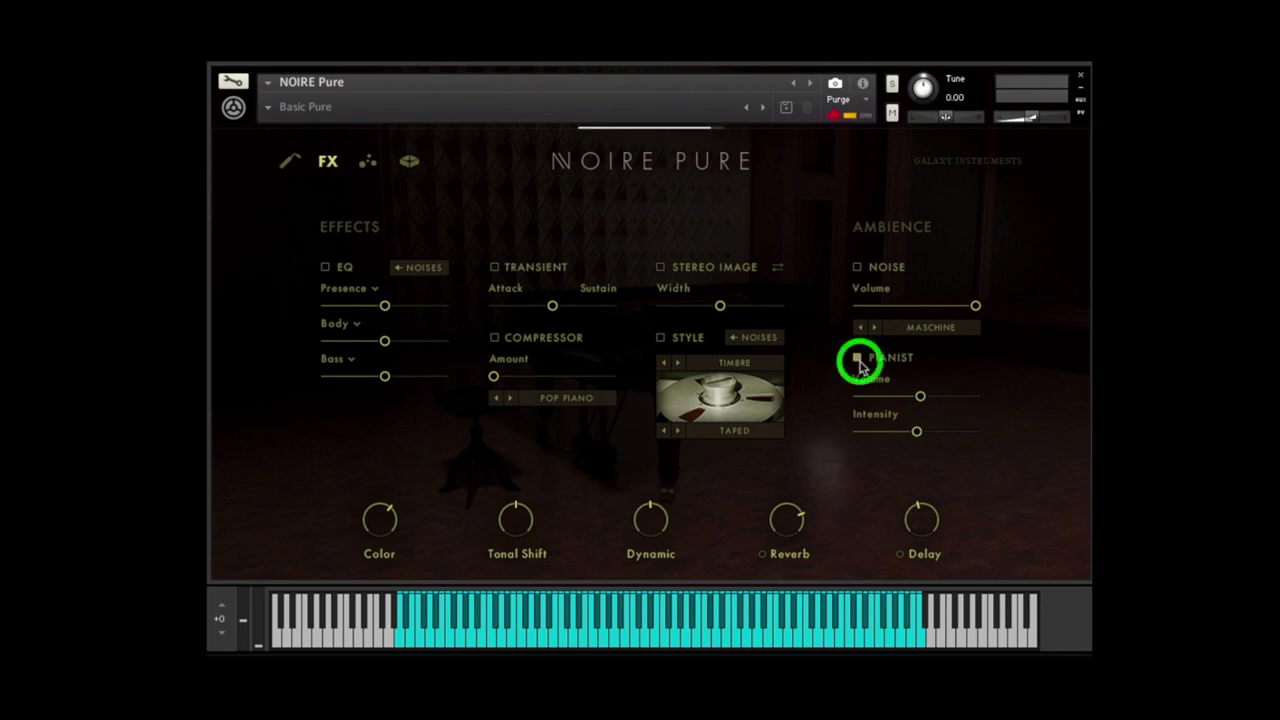
pyautogui.click(920, 398)
pyautogui.moveTo(920, 398); pyautogui.dragTo(972, 397)
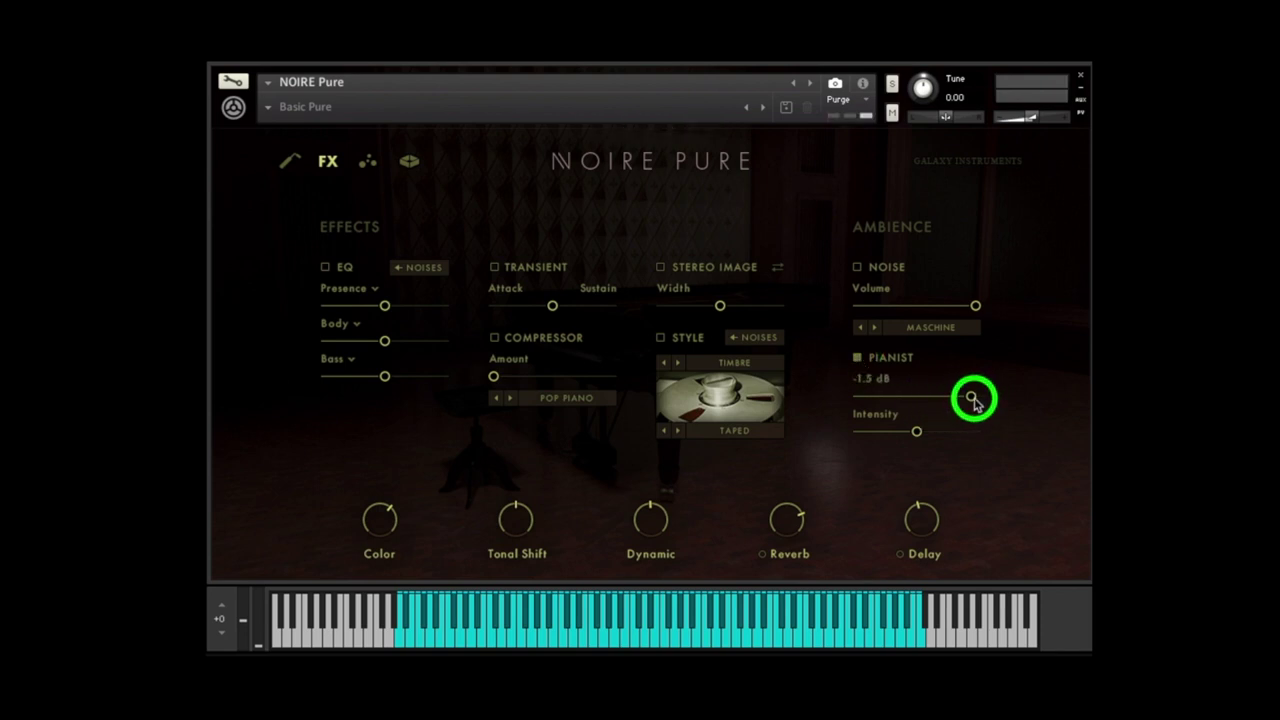
pyautogui.click(918, 432)
pyautogui.moveTo(918, 434); pyautogui.dragTo(973, 437)
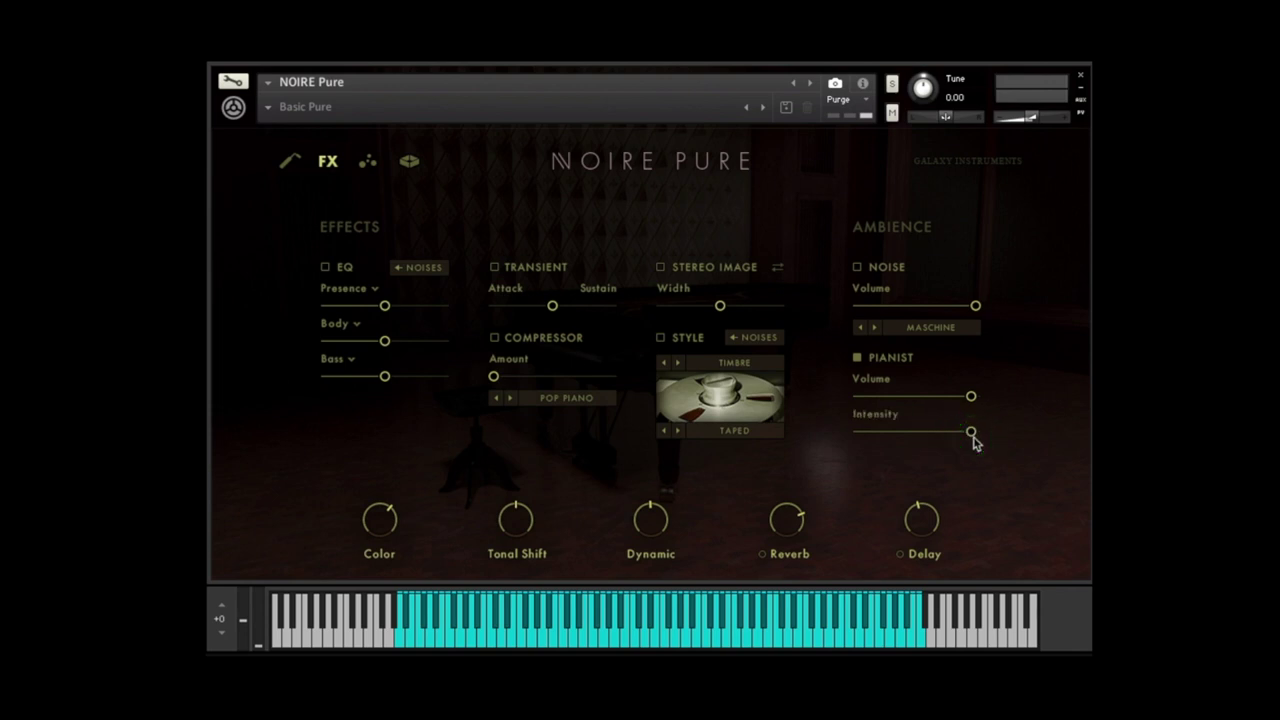
pyautogui.moveTo(971, 397); pyautogui.dragTo(991, 432)
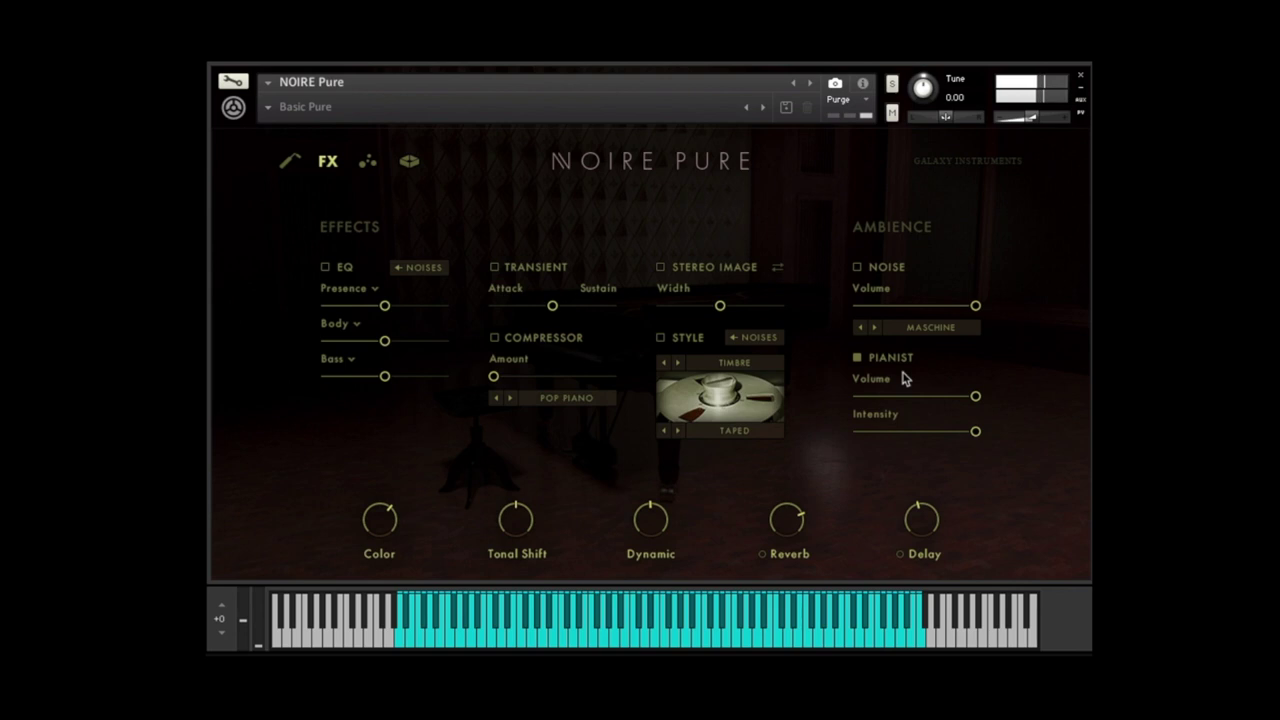
pyautogui.click(857, 360)
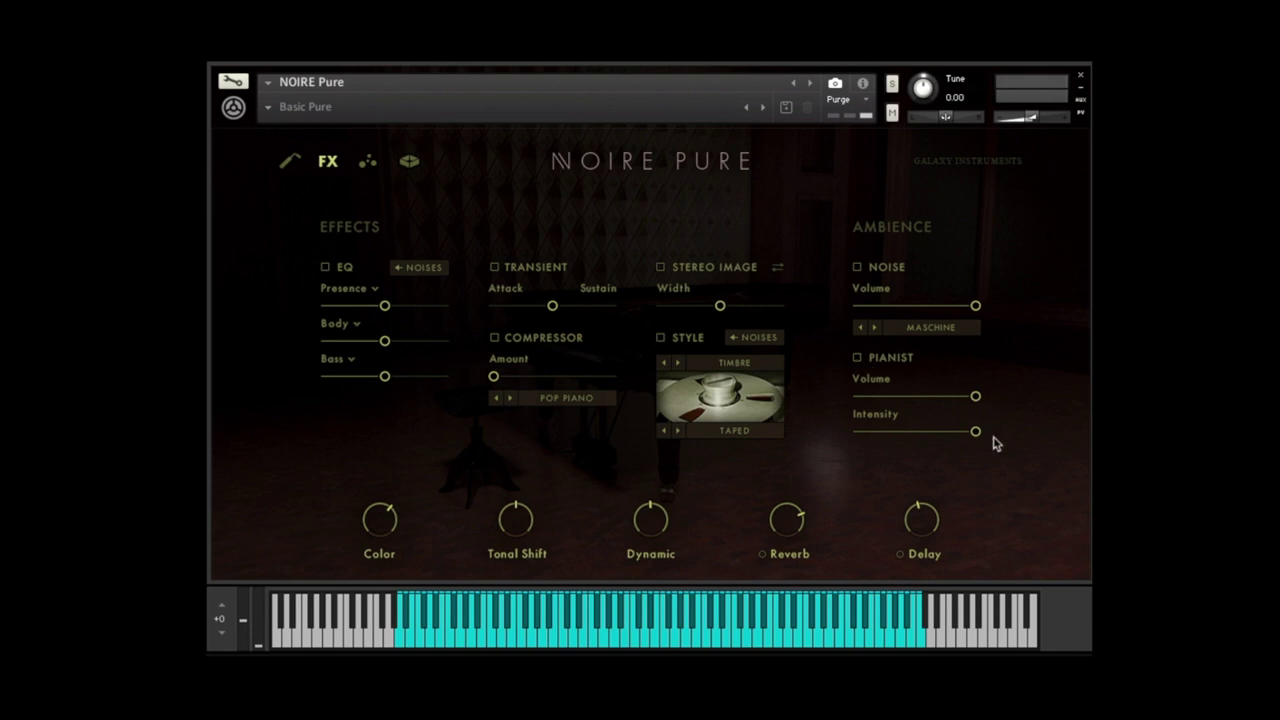
# - Show the Particles Engine page, switch the engine on and reduce the particle amount
pyautogui.click(368, 161)
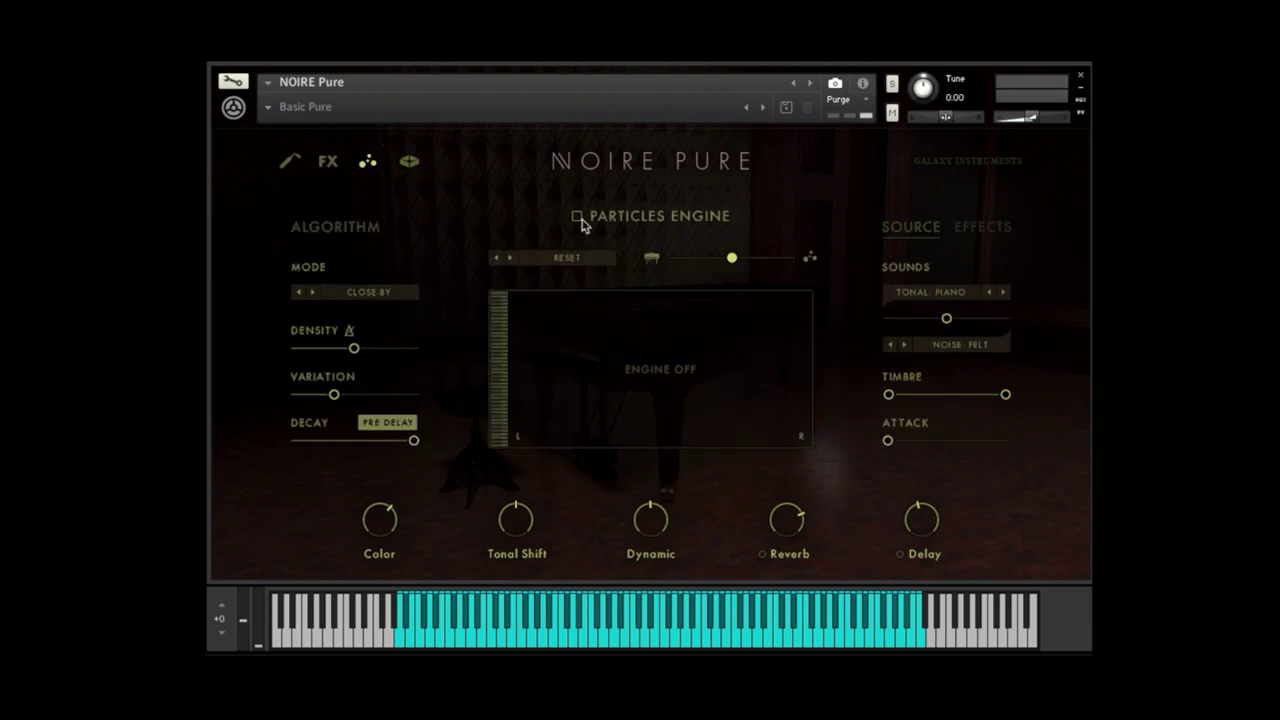
pyautogui.click(576, 217)
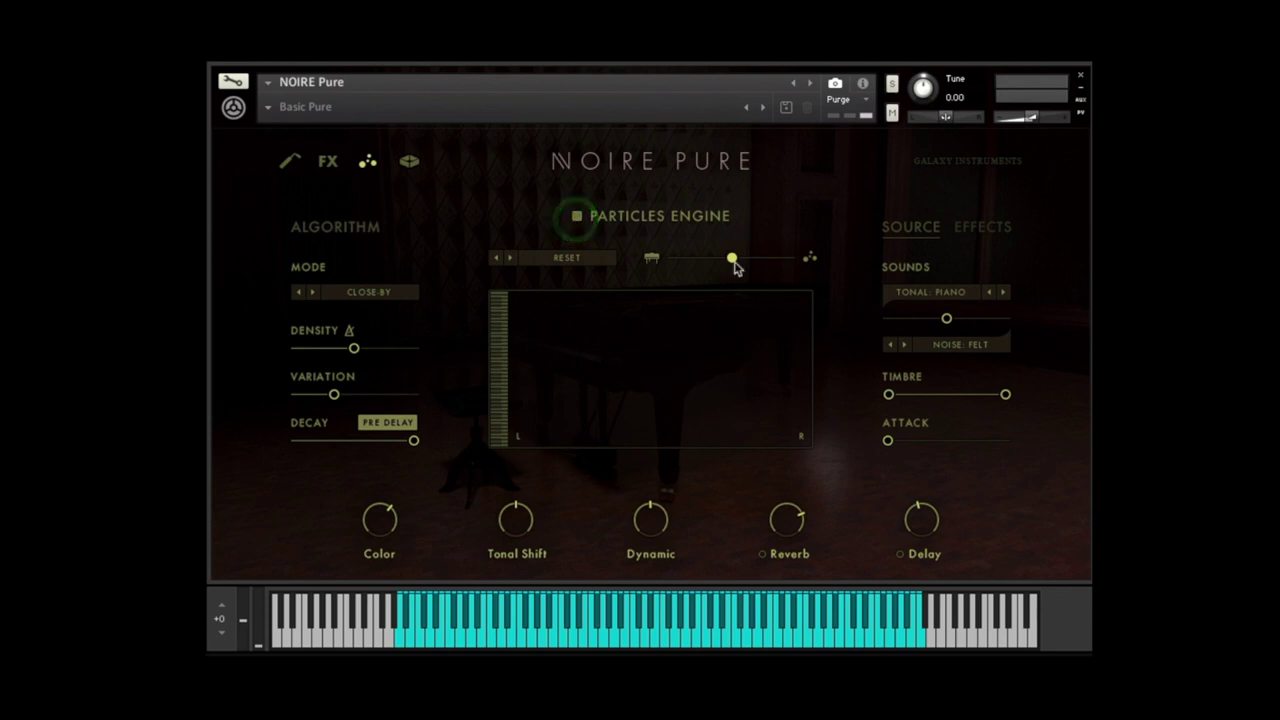
pyautogui.moveTo(732, 258); pyautogui.dragTo(760, 280)
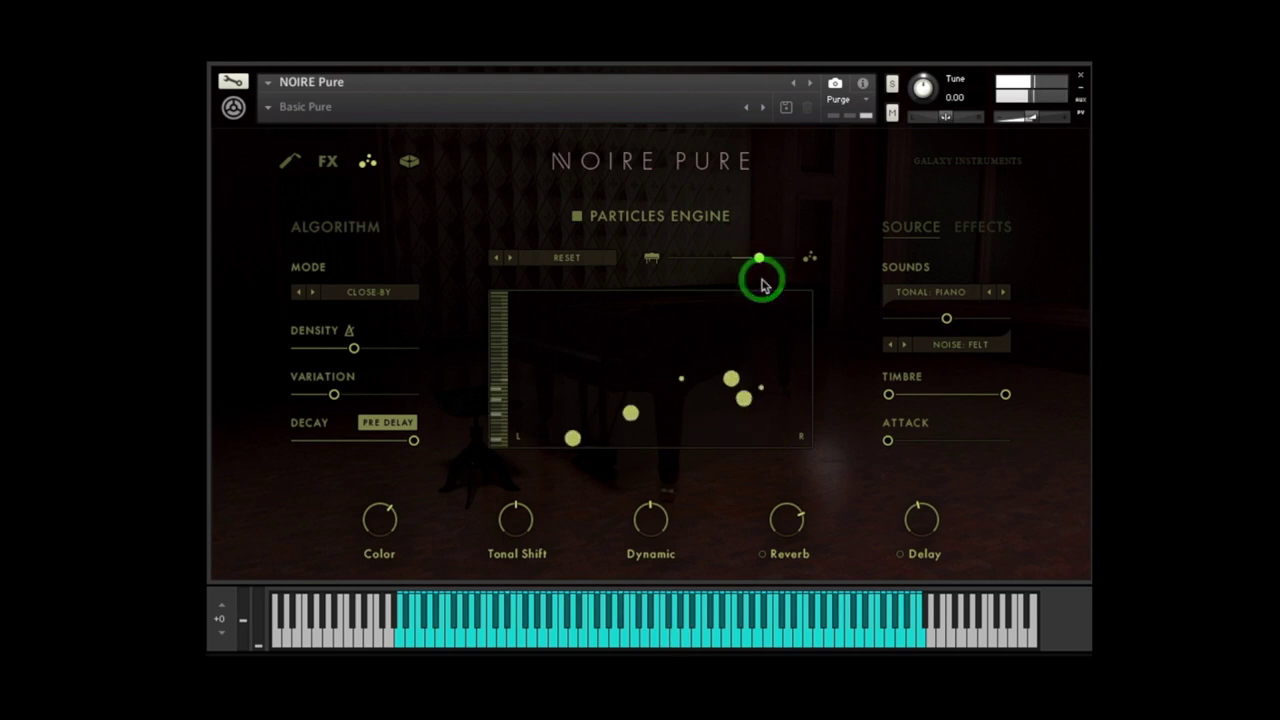
# - Step through BELL-LIKE and BOWED PAD to the BRIGHT PAD preset, raising the particle amount
pyautogui.click(510, 260)
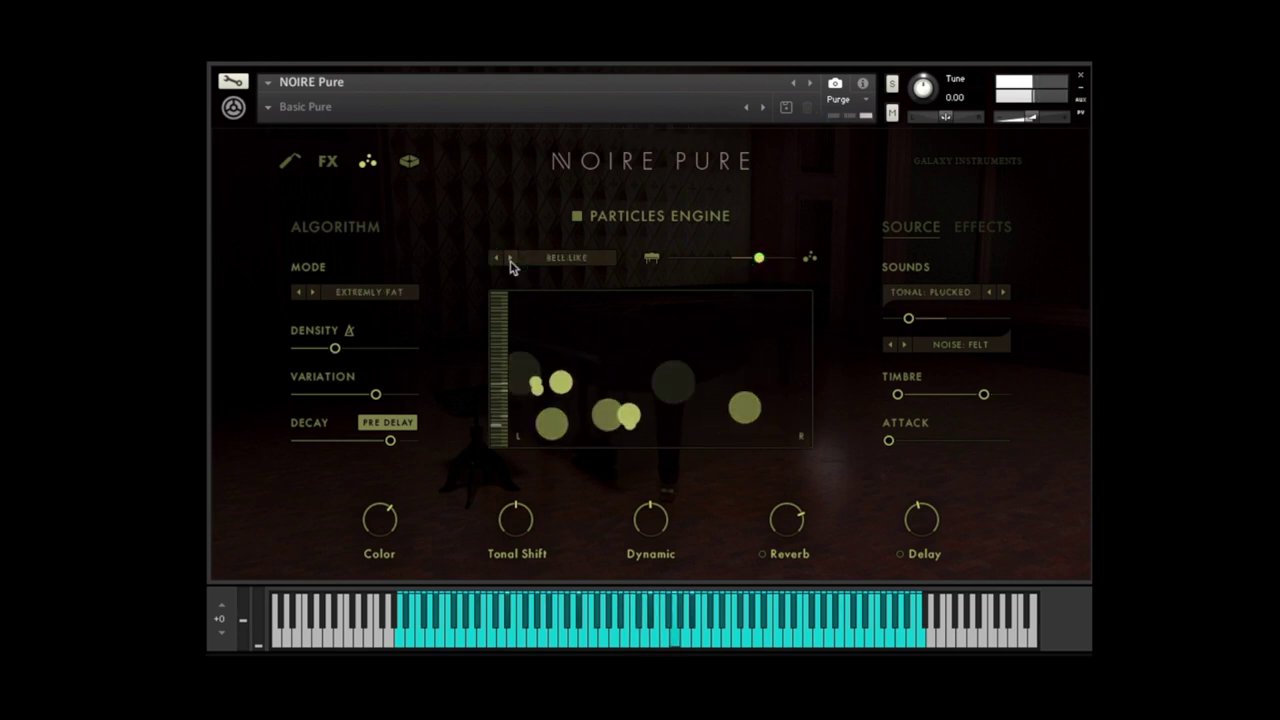
pyautogui.click(509, 262)
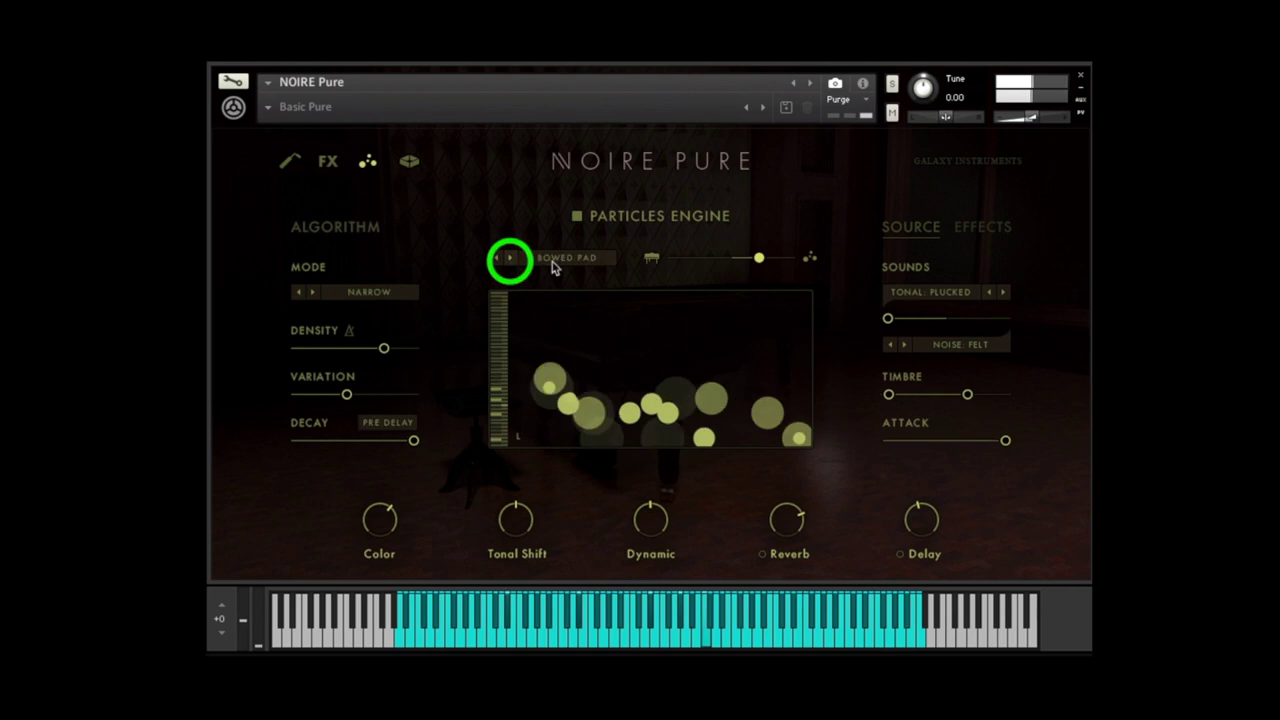
pyautogui.click(760, 260)
pyautogui.moveTo(762, 262); pyautogui.dragTo(775, 260)
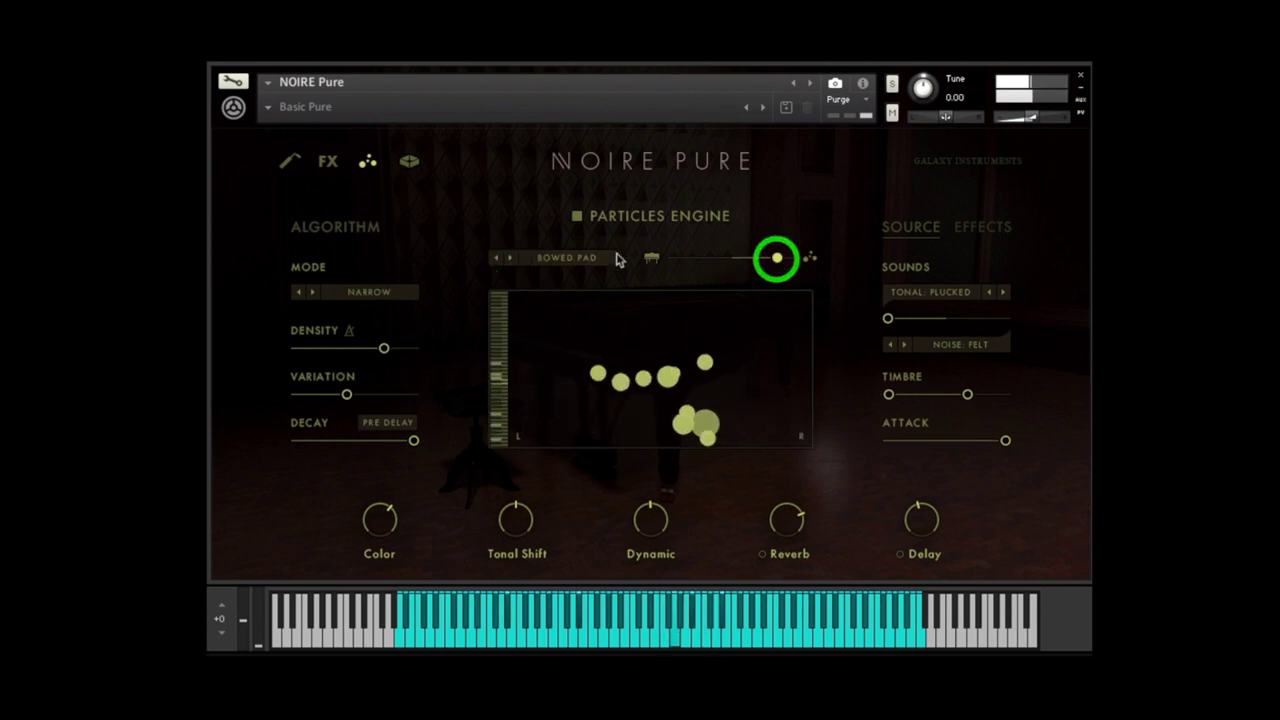
pyautogui.click(512, 260)
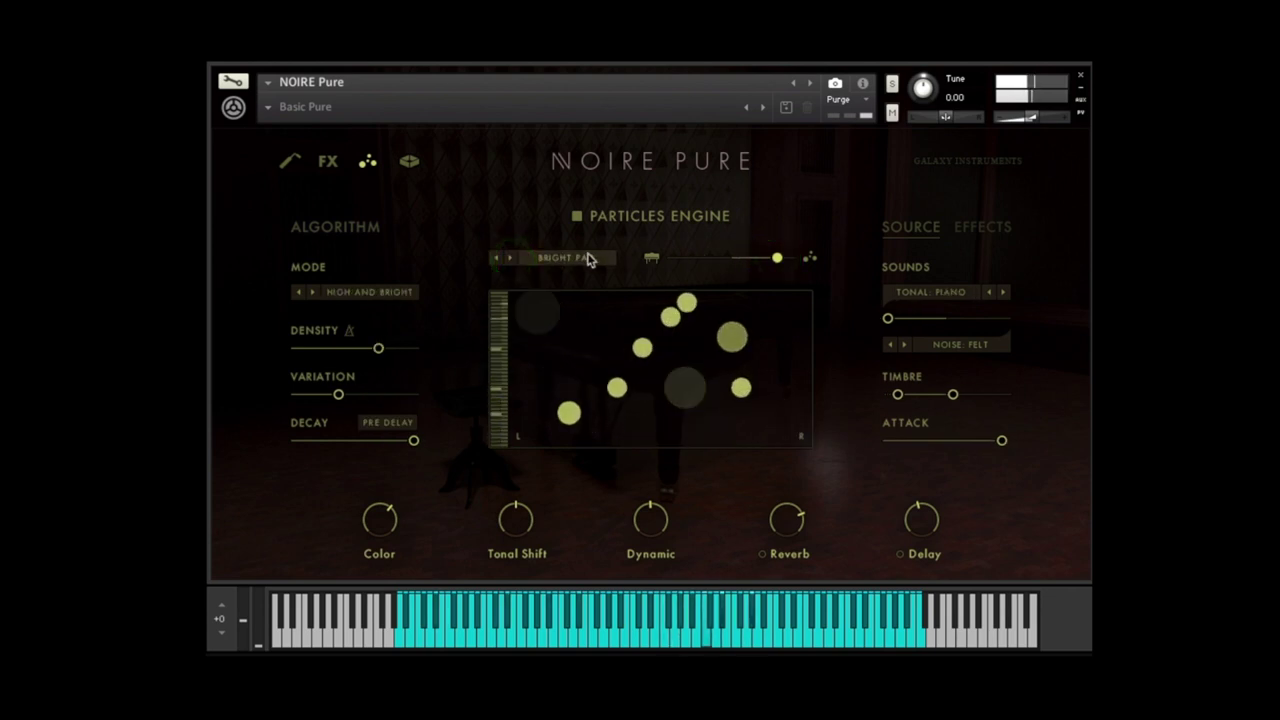
# - Load STRUMMER after LUSH CHIMES, drop particle amount near minimum, and select TONAL: PLUCKED
pyautogui.click(553, 262)
pyautogui.click(553, 409)
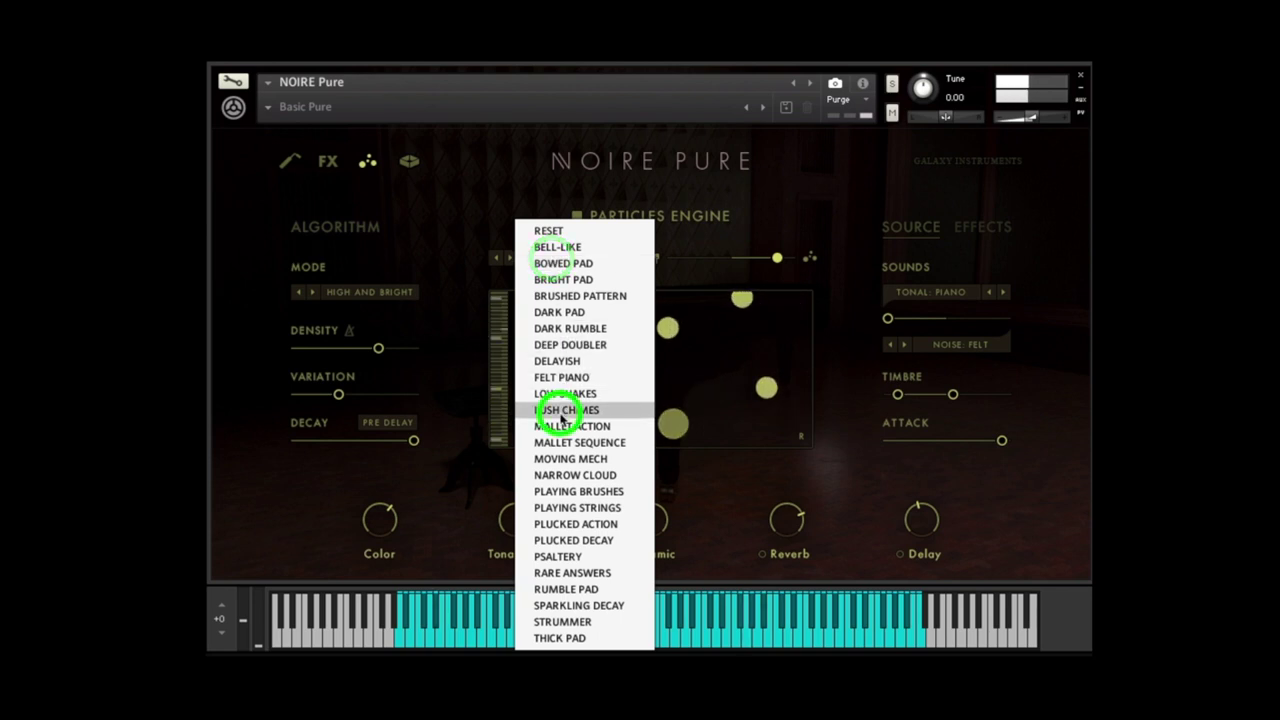
pyautogui.click(565, 260)
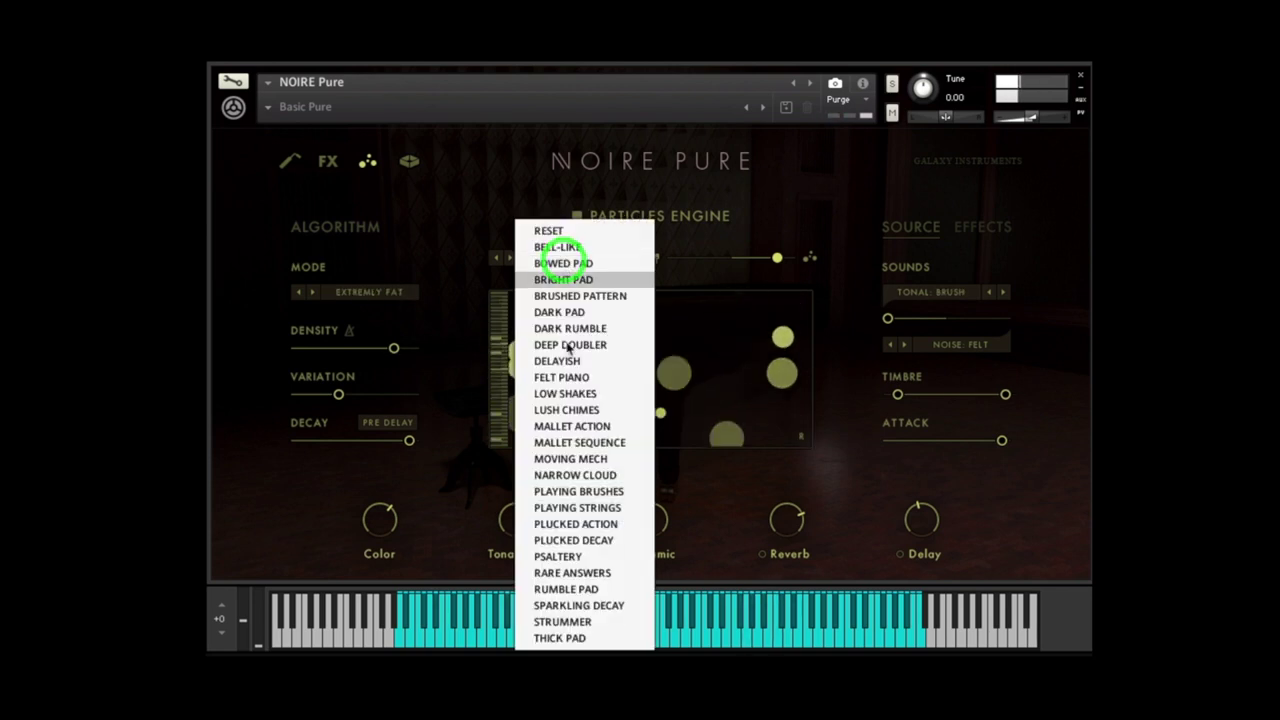
pyautogui.click(545, 621)
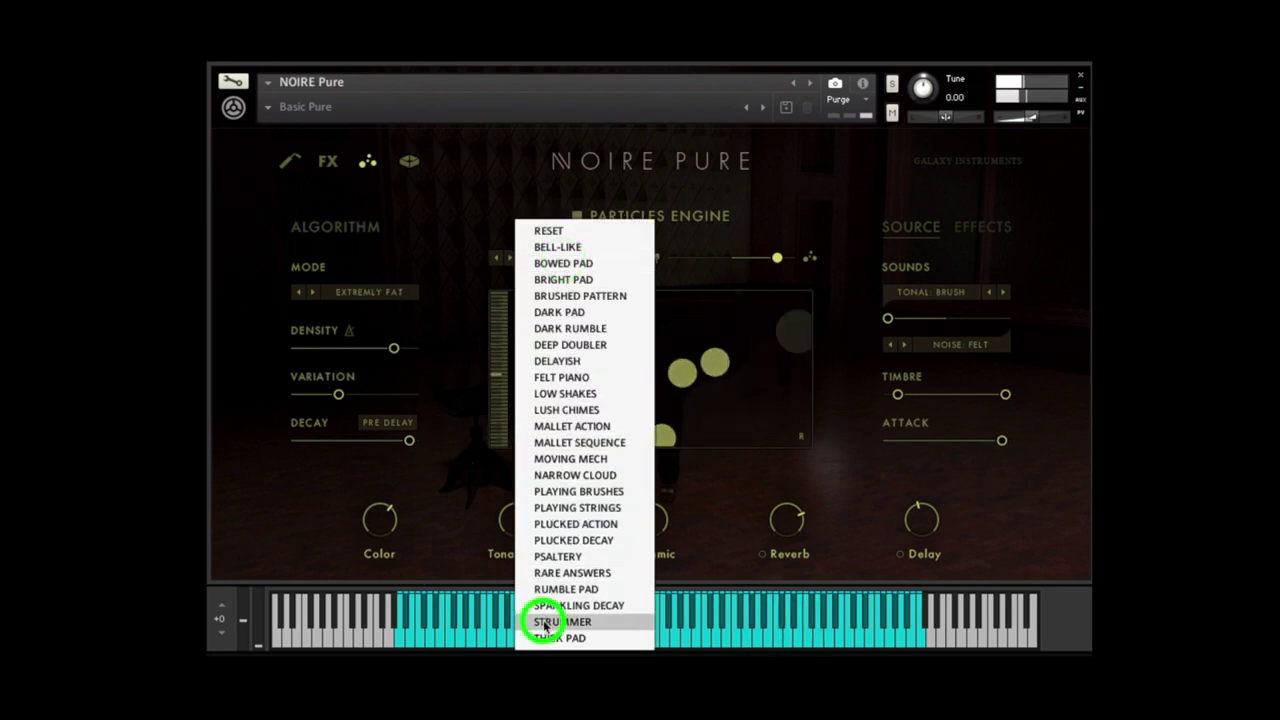
pyautogui.moveTo(776, 264); pyautogui.dragTo(798, 264)
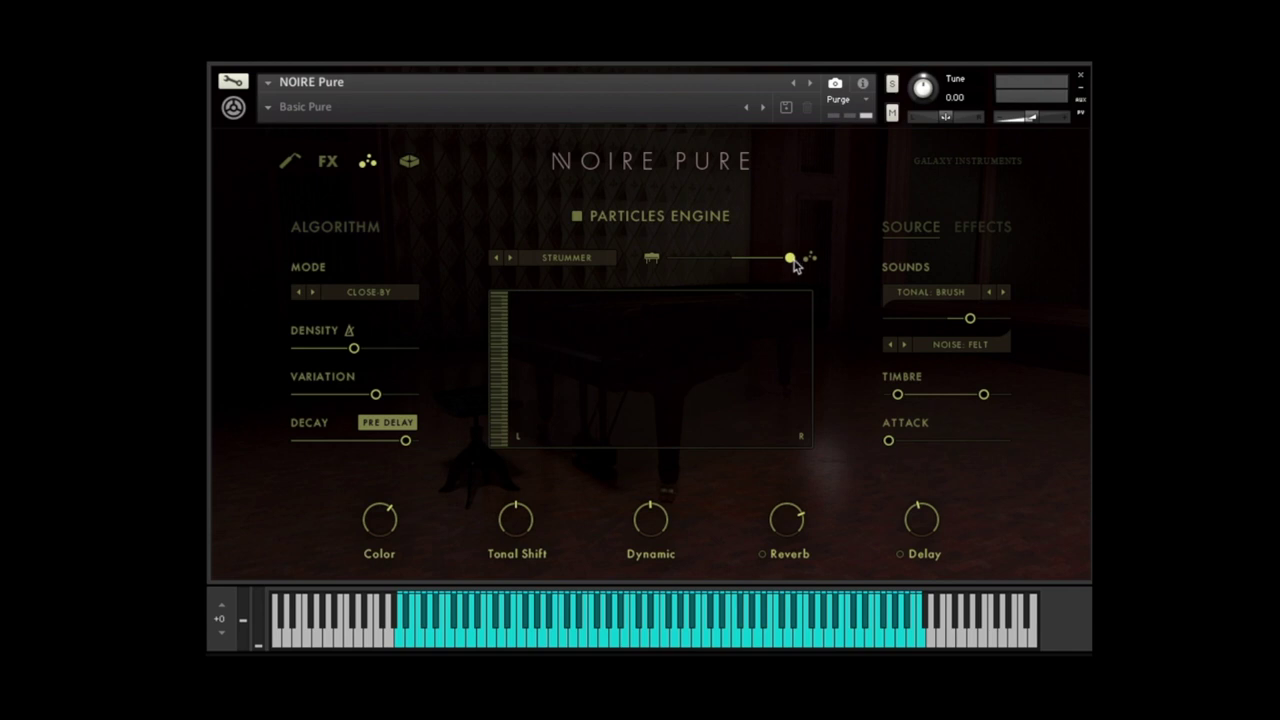
pyautogui.moveTo(792, 261); pyautogui.dragTo(687, 262)
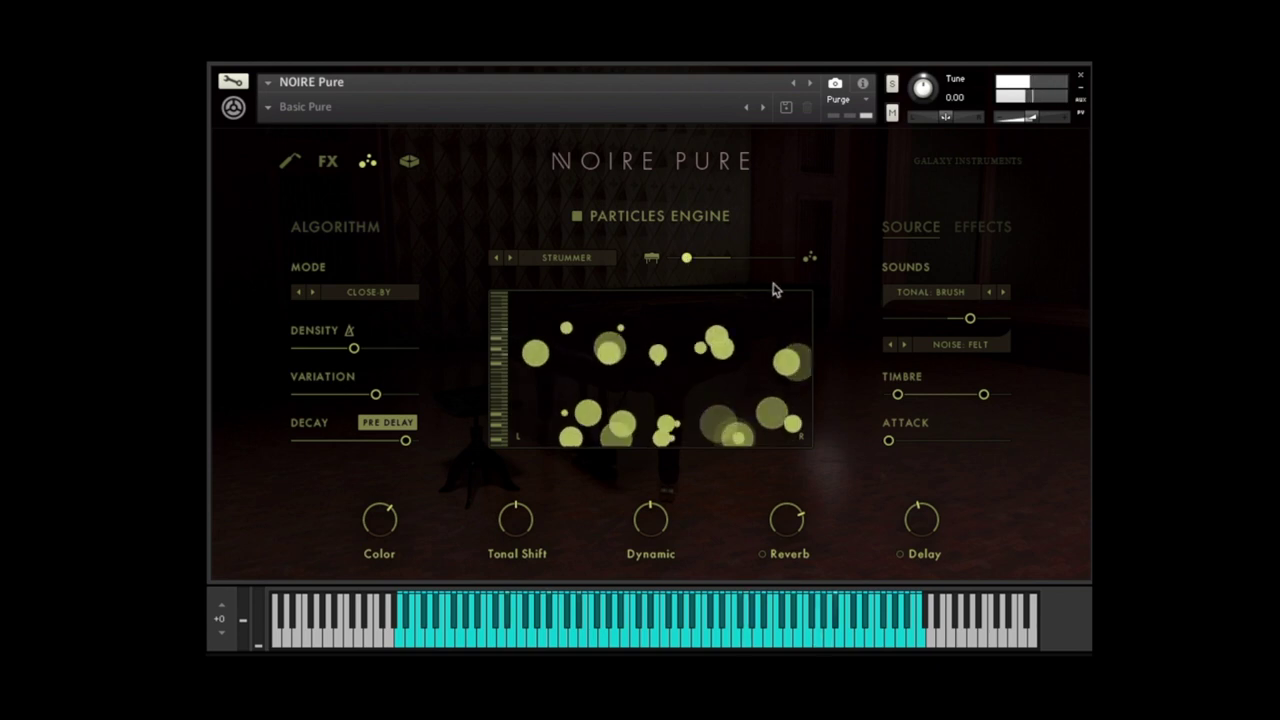
pyautogui.click(922, 292)
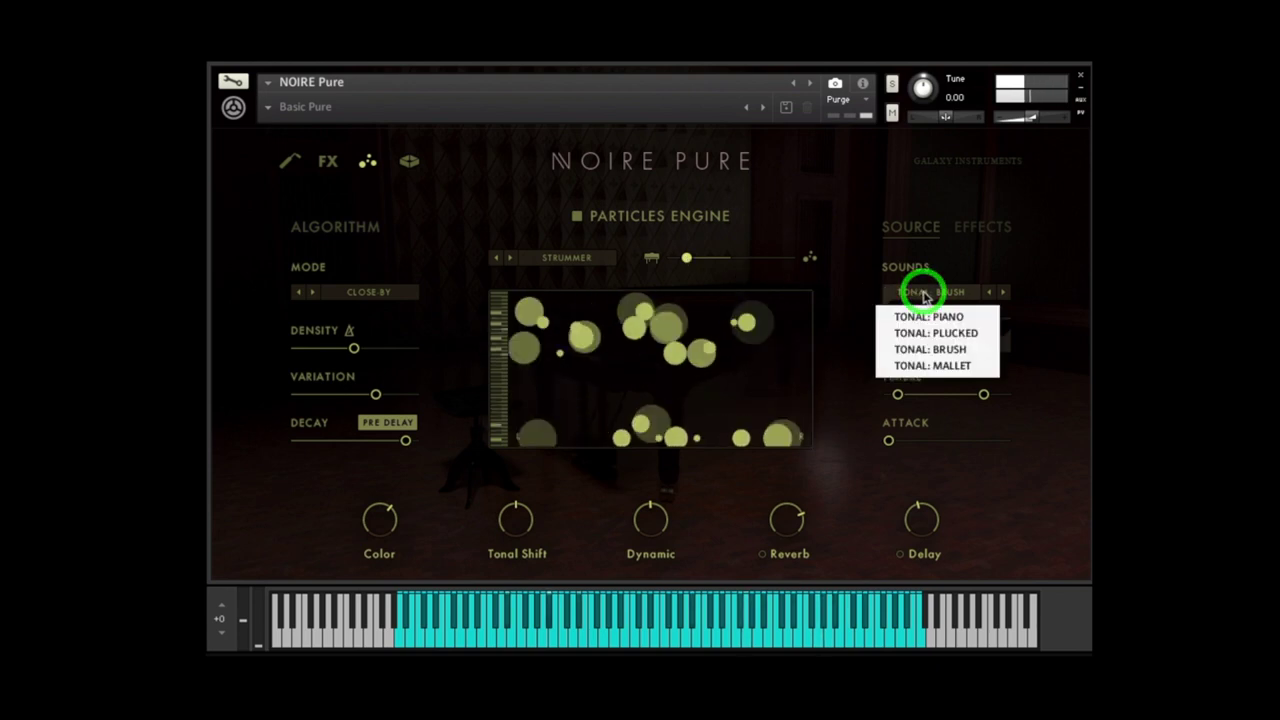
pyautogui.click(938, 333)
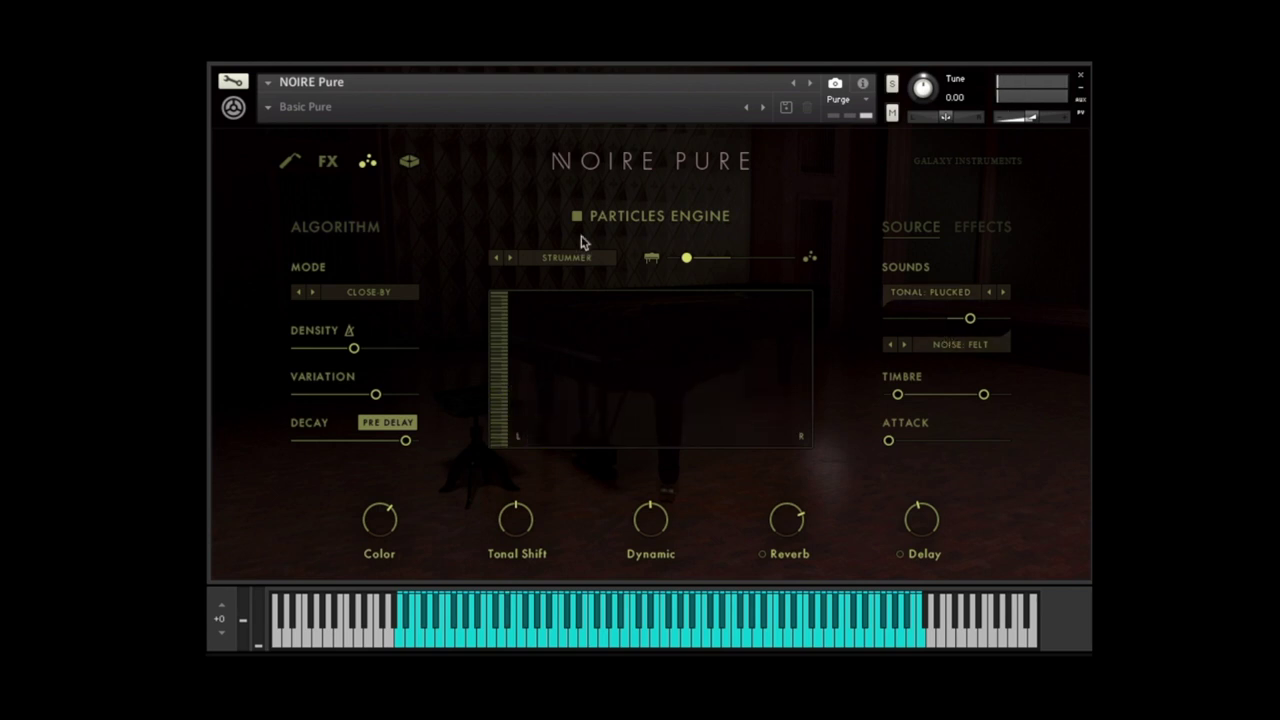
# - On the reverb and delay page, enable IRC Reverb with PLATE 140 and leave Diffusion off
pyautogui.click(409, 161)
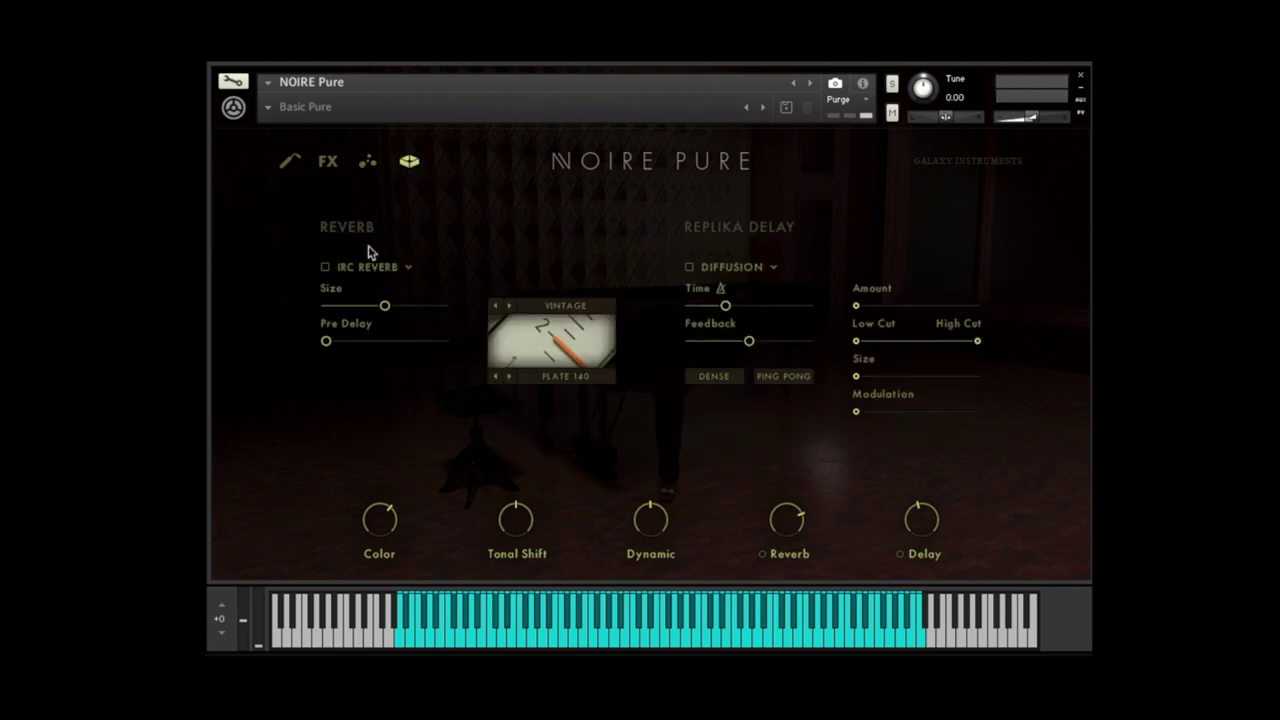
pyautogui.click(324, 267)
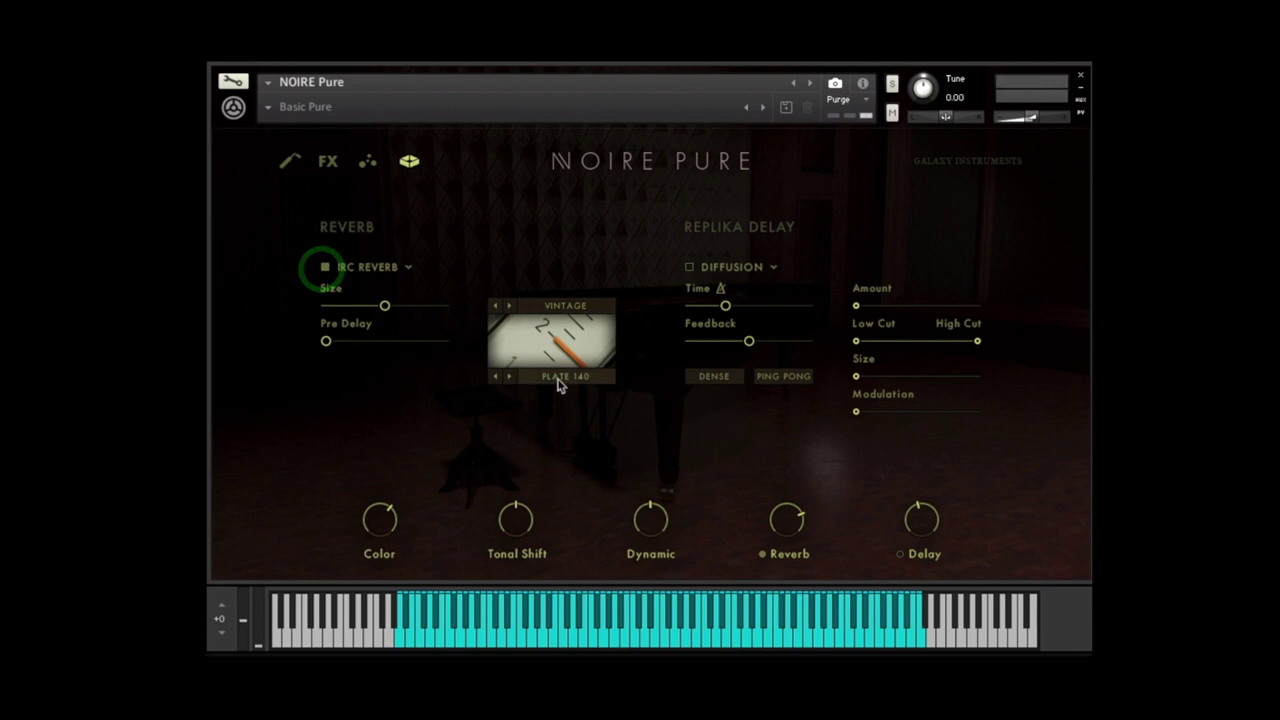
pyautogui.click(562, 377)
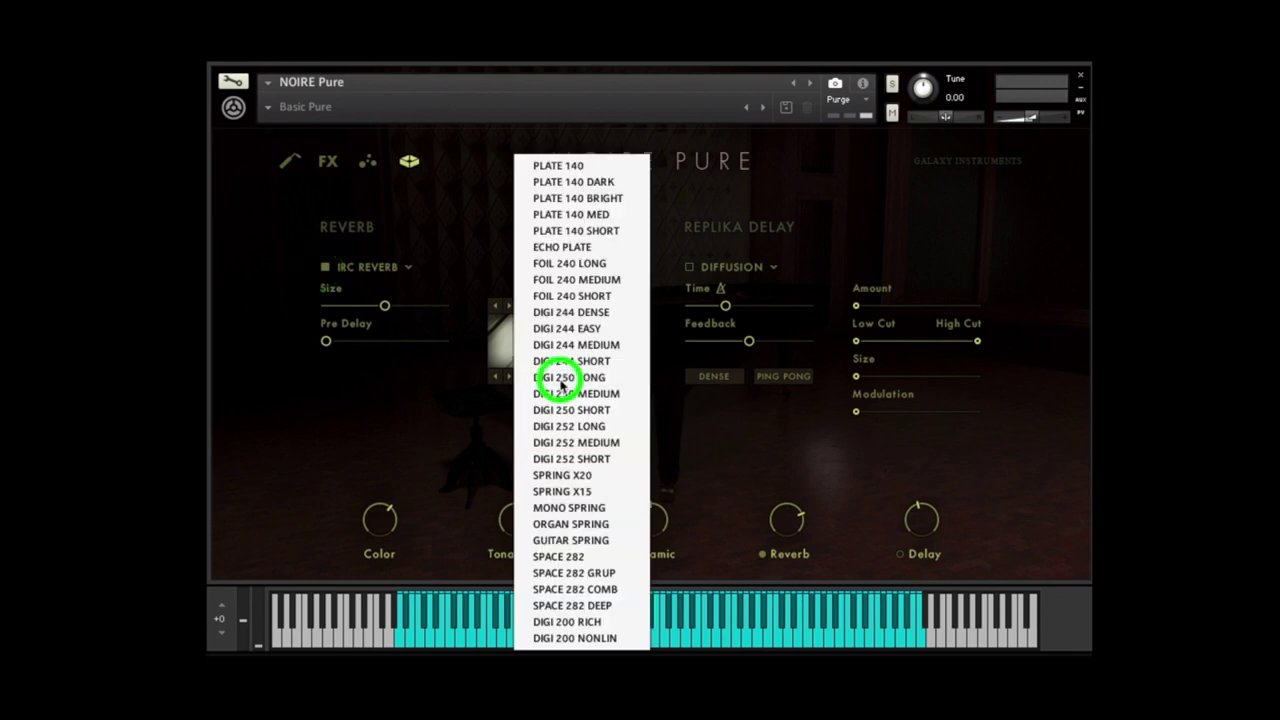
pyautogui.click(729, 461)
pyautogui.click(688, 267)
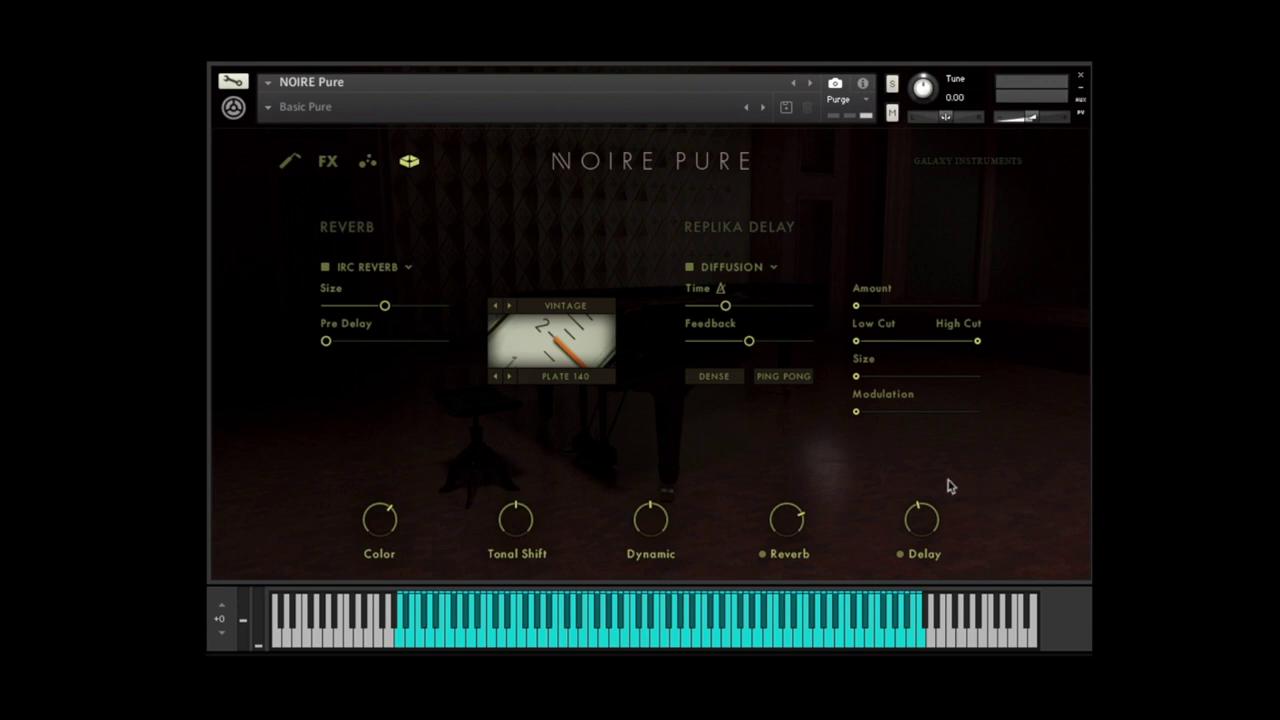
pyautogui.click(749, 271)
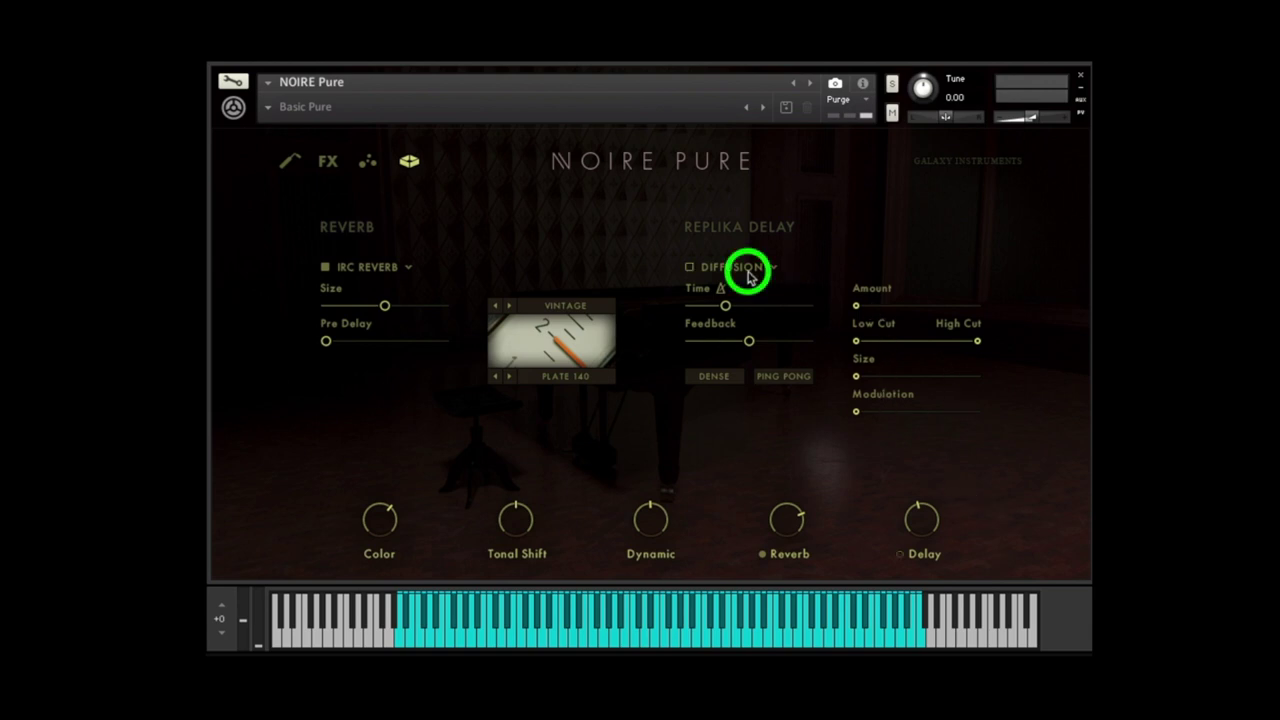